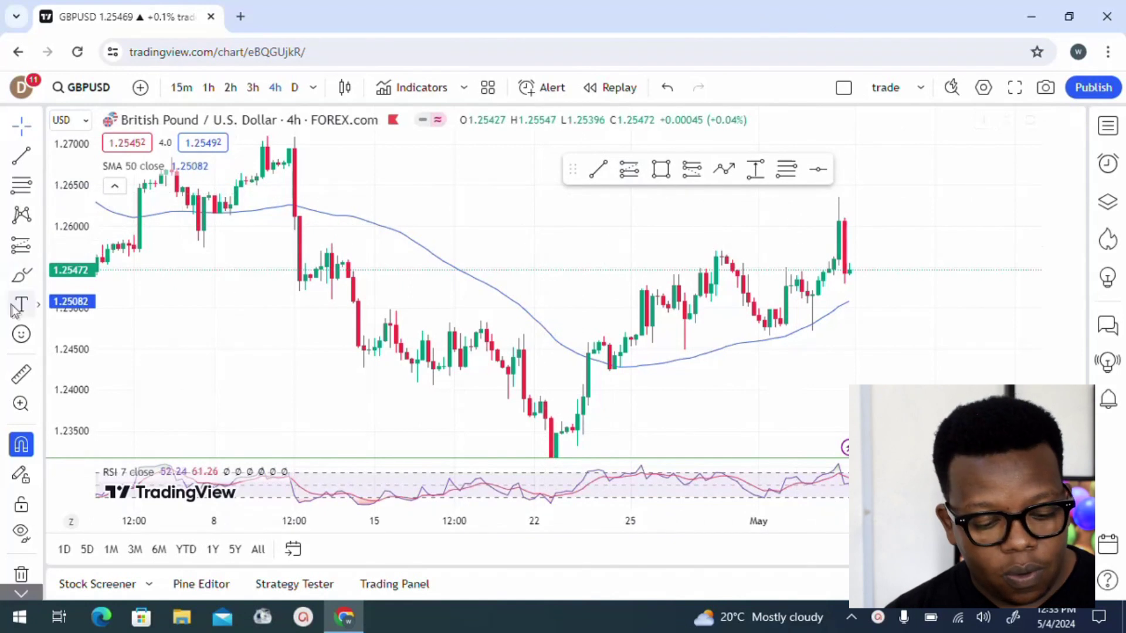
left_click_drag(62, 314, 64, 289)
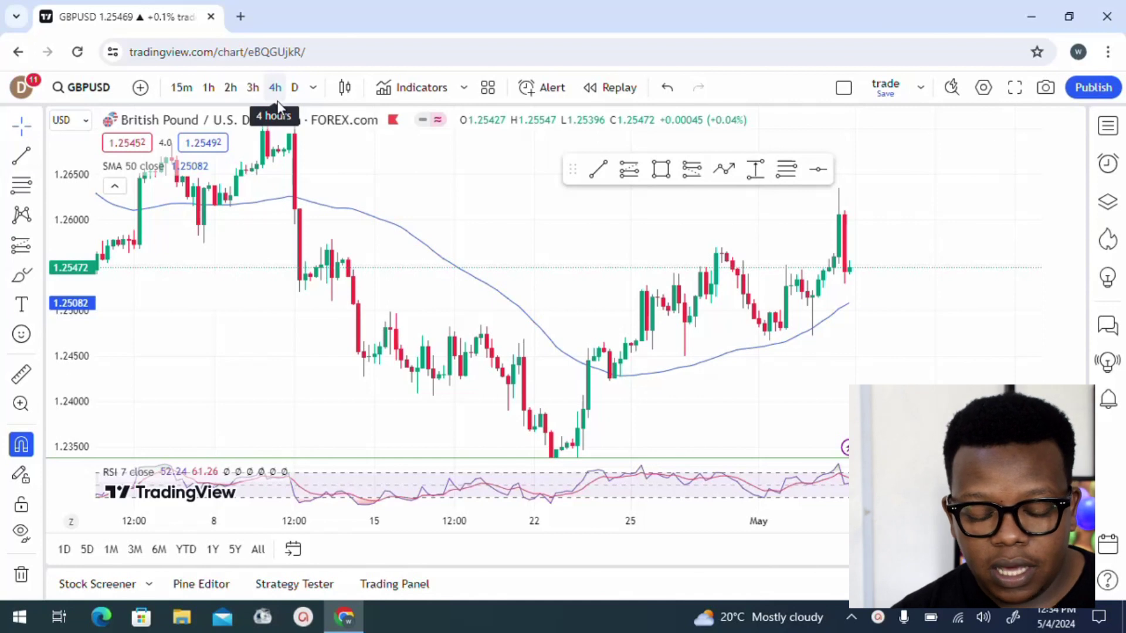
left_click(38, 158)
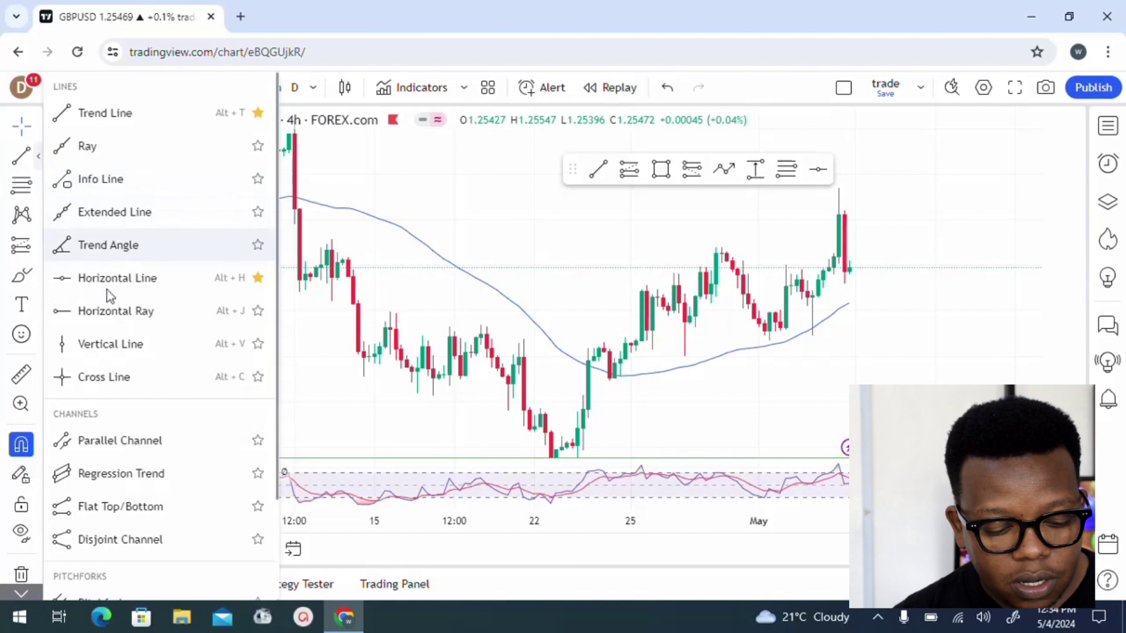
left_click(130, 285)
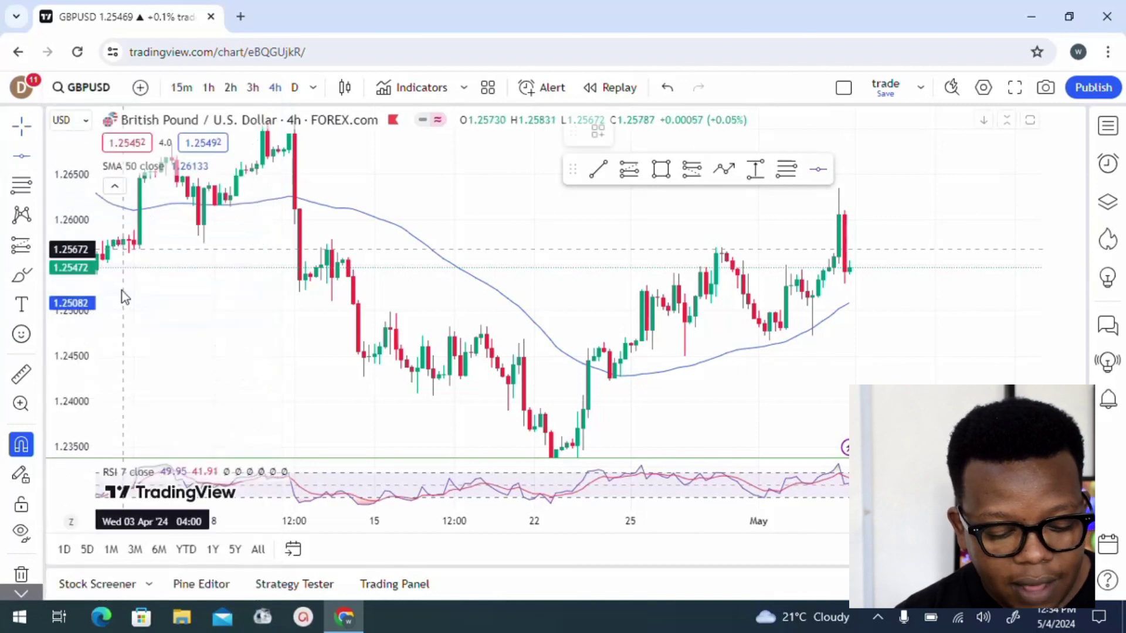
left_click(573, 328)
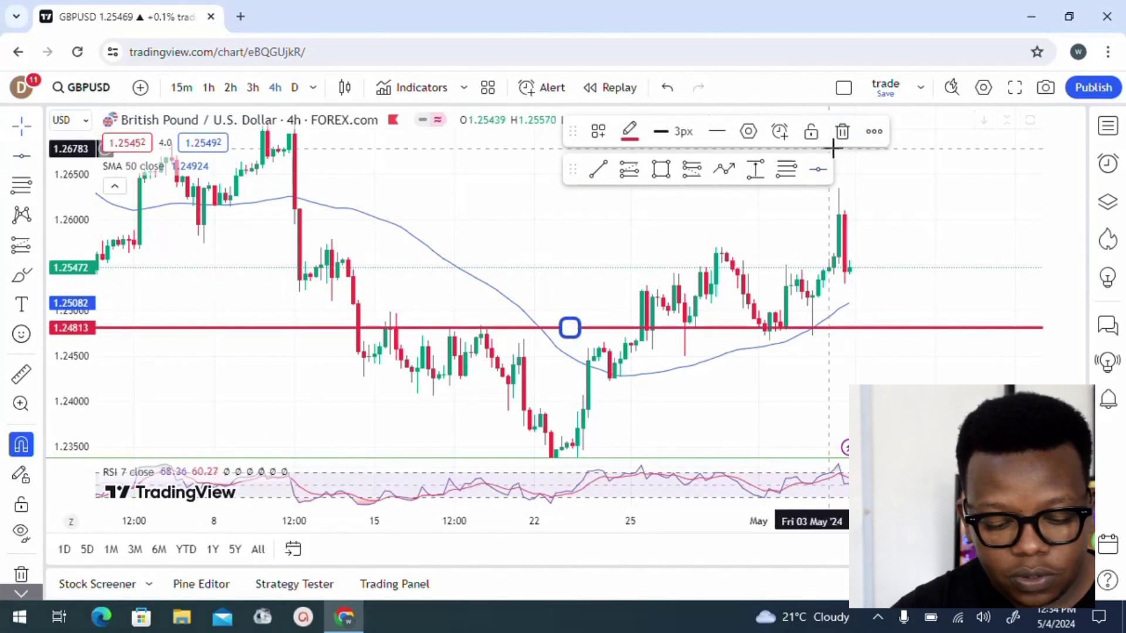
left_click(843, 131)
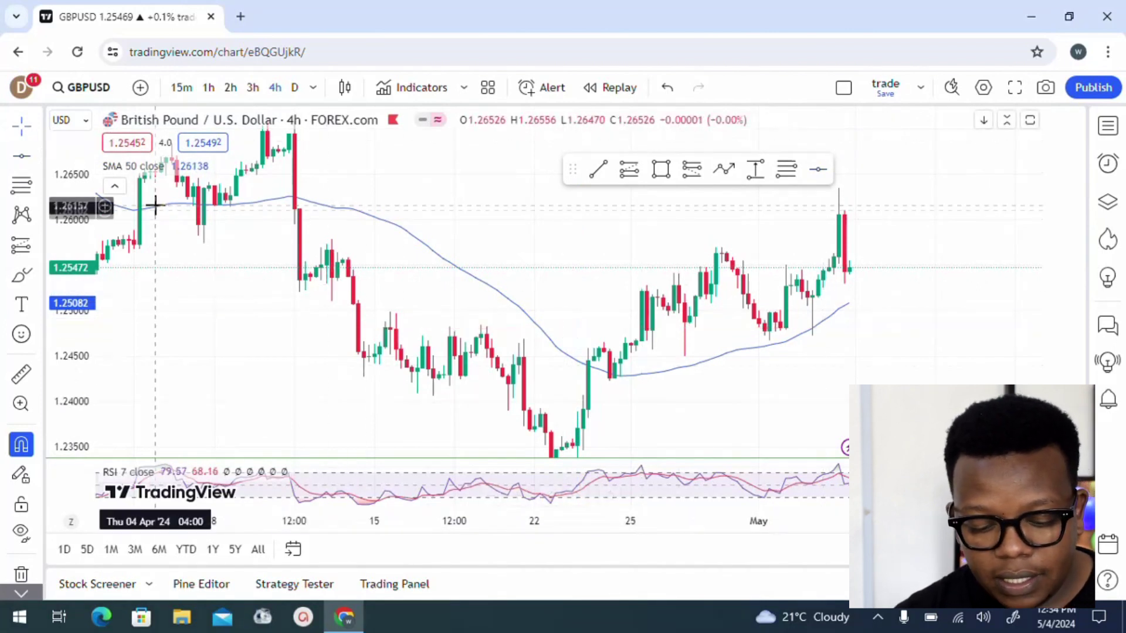
Draw a horizontal line across the GBPUSD chart at about 1.25467 and set its thickness to 1px.
left_click(306, 302)
left_click_drag(281, 359, 422, 312)
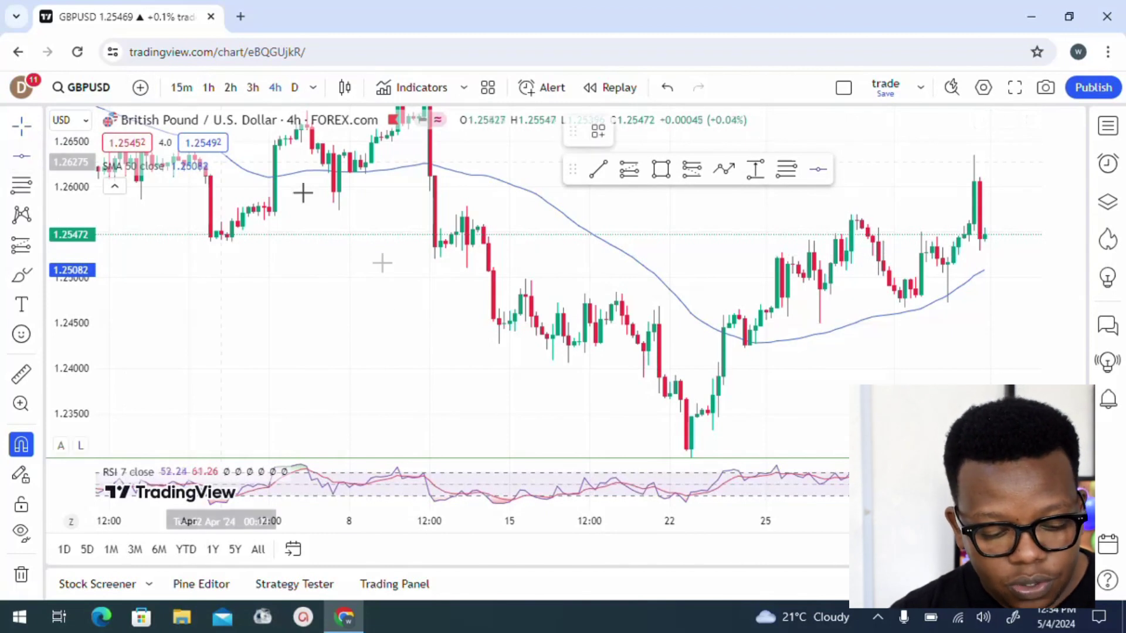
left_click(359, 235)
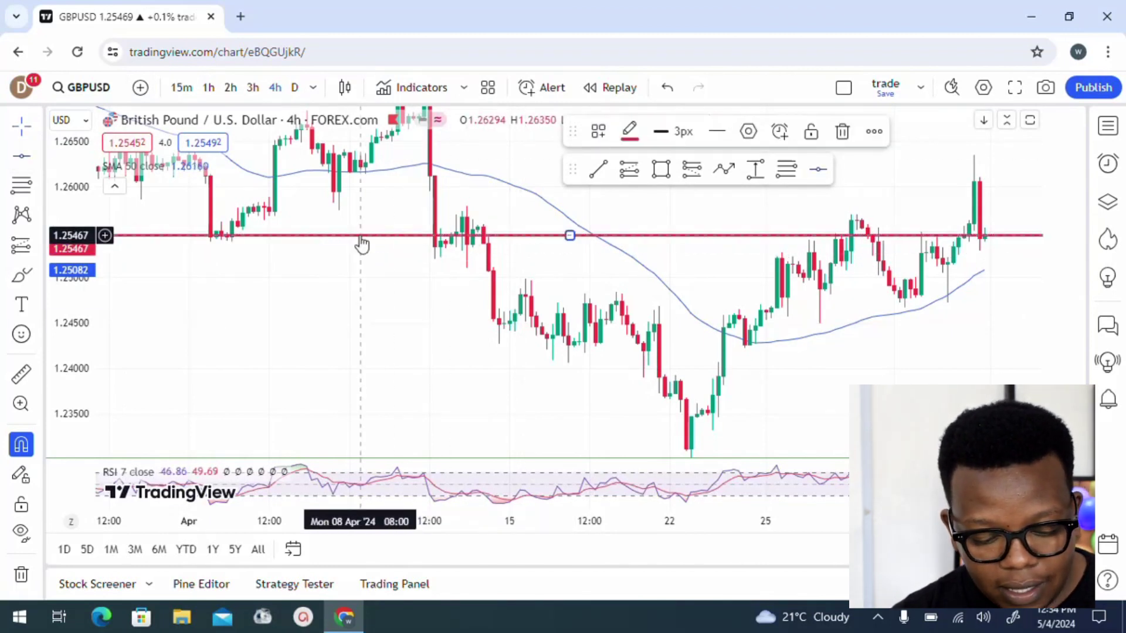
left_click(656, 136)
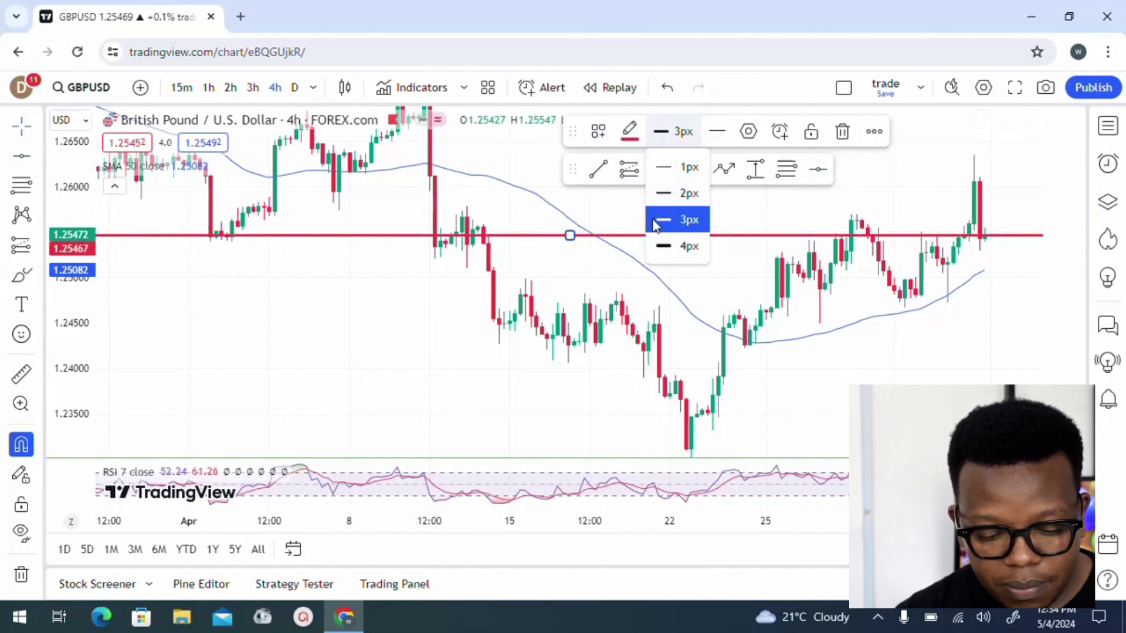
left_click(685, 158)
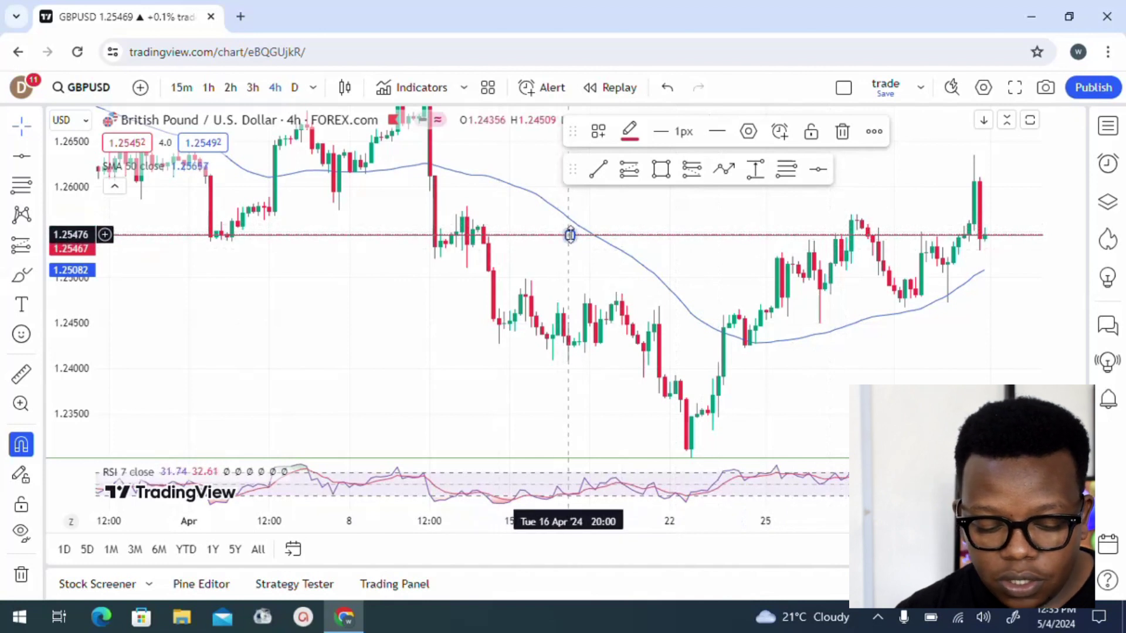
Fine-tune the horizontal line's height so it sits at the 1.25458 price level.
left_click_drag(570, 235, 570, 234)
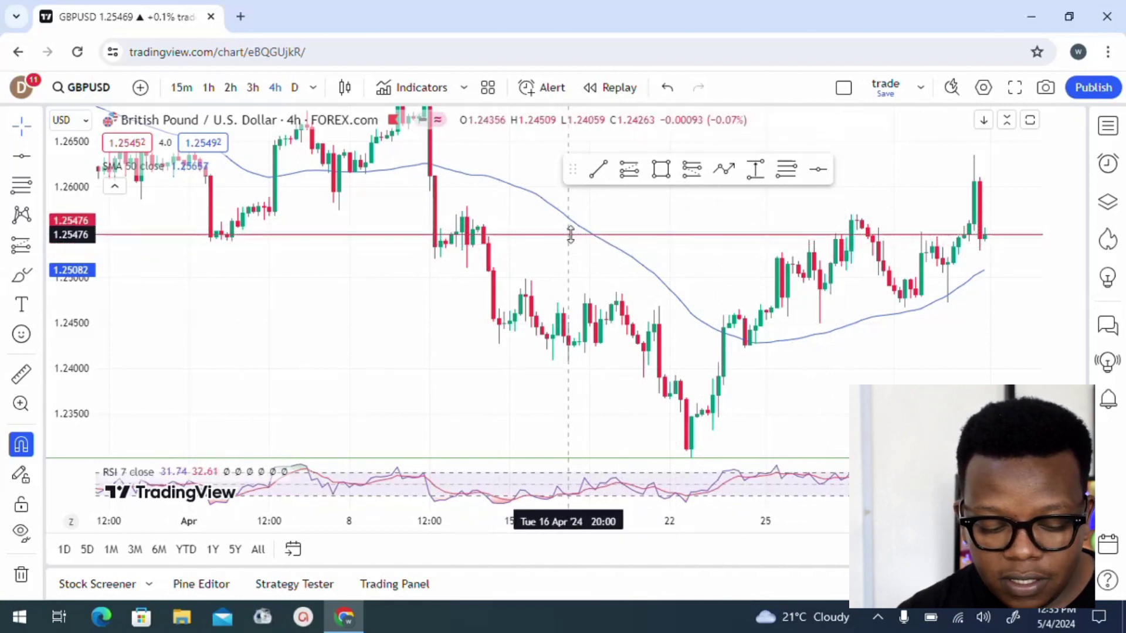
left_click(570, 235)
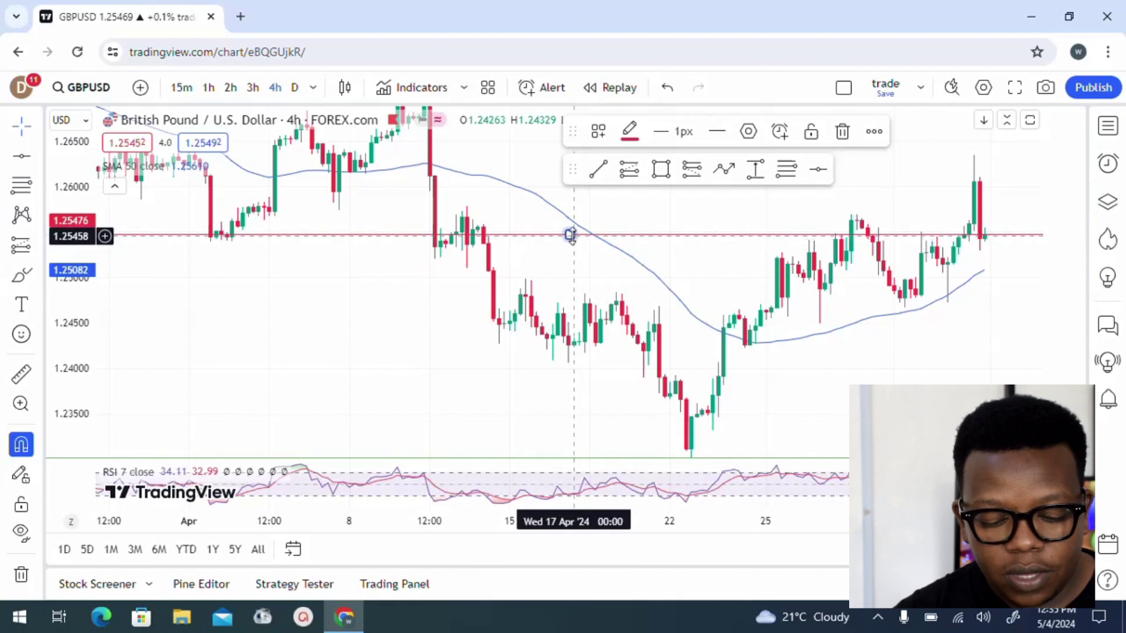
left_click_drag(571, 235, 570, 241)
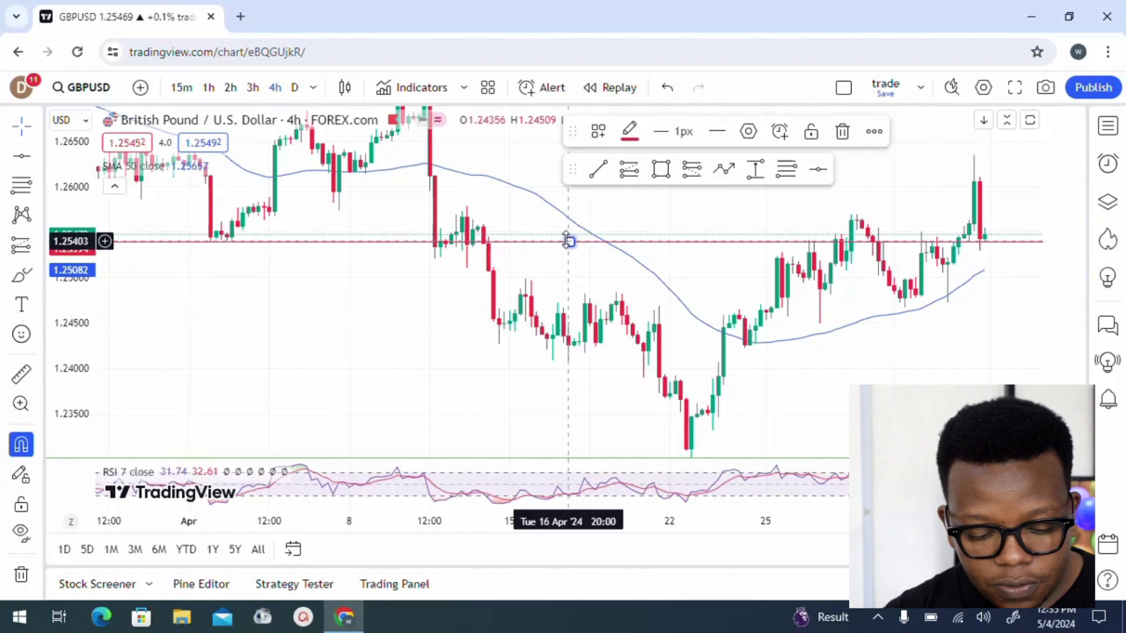
left_click_drag(568, 240, 568, 236)
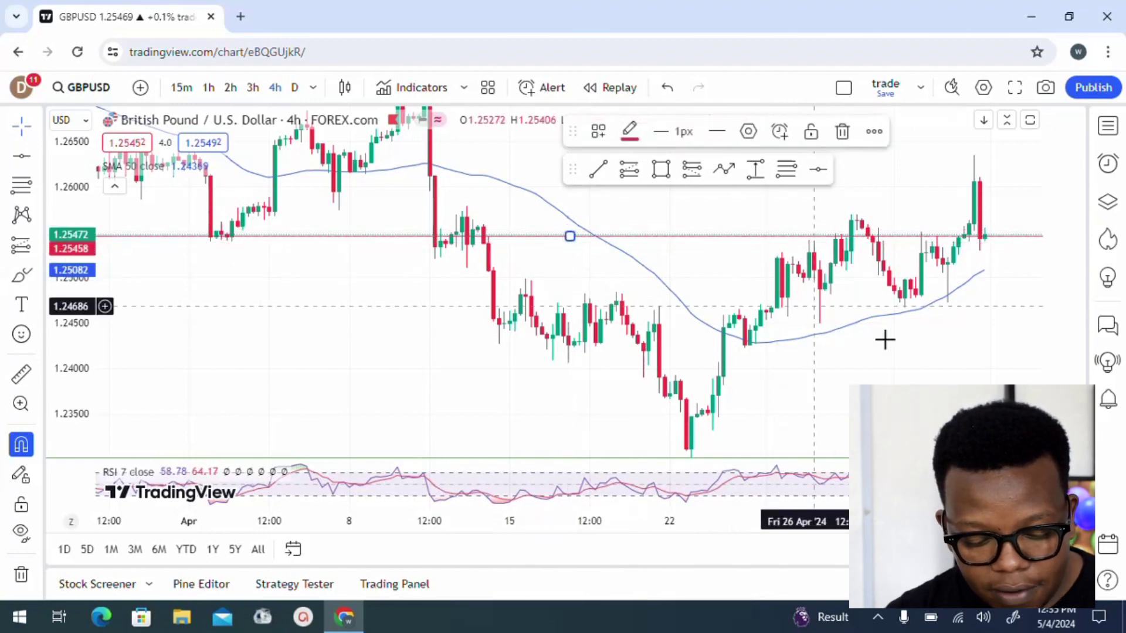
Draw a second horizontal line above the first, at about 1.25929, along the earlier swing lows.
left_click_drag(440, 360, 659, 377)
left_click_drag(367, 211, 701, 198)
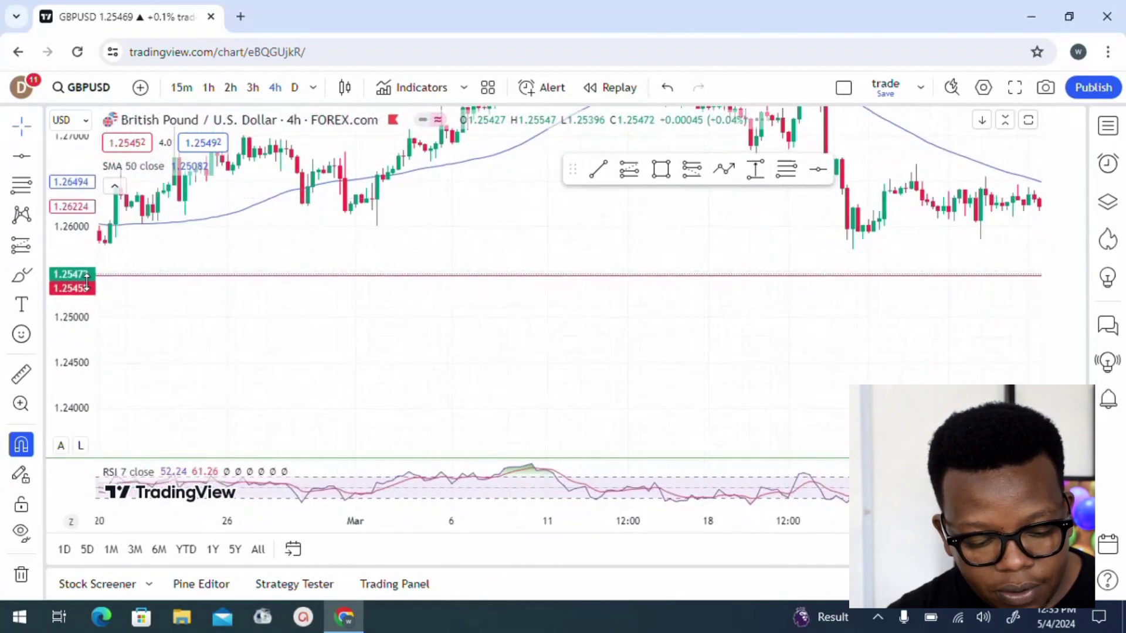
left_click_drag(306, 267, 638, 262)
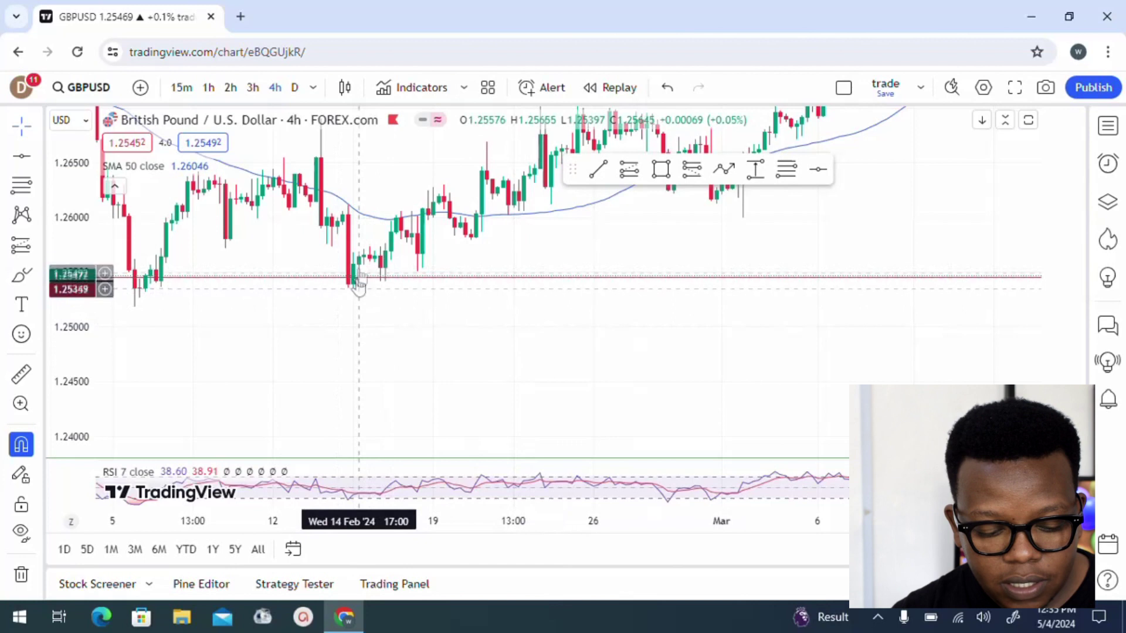
left_click_drag(598, 317, 6, 364)
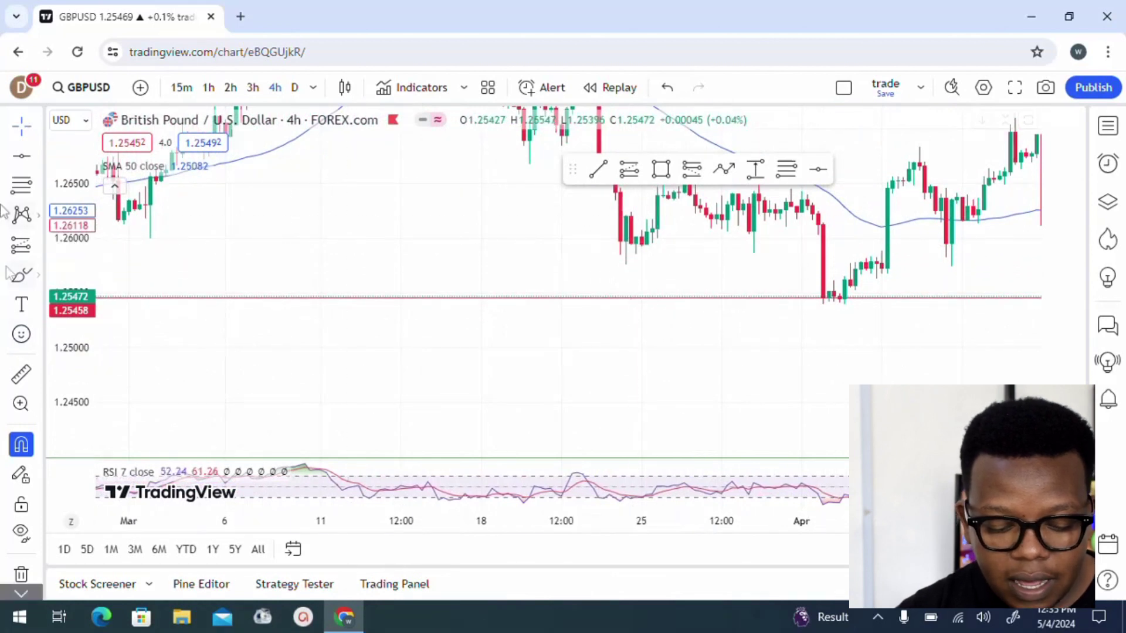
left_click(38, 156)
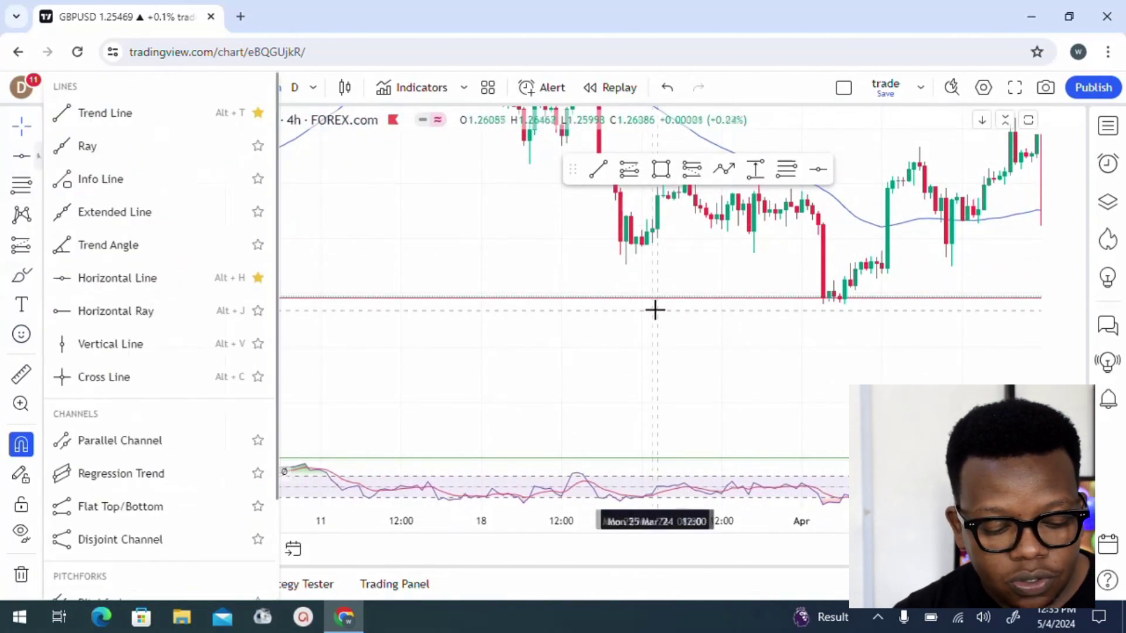
left_click(740, 247)
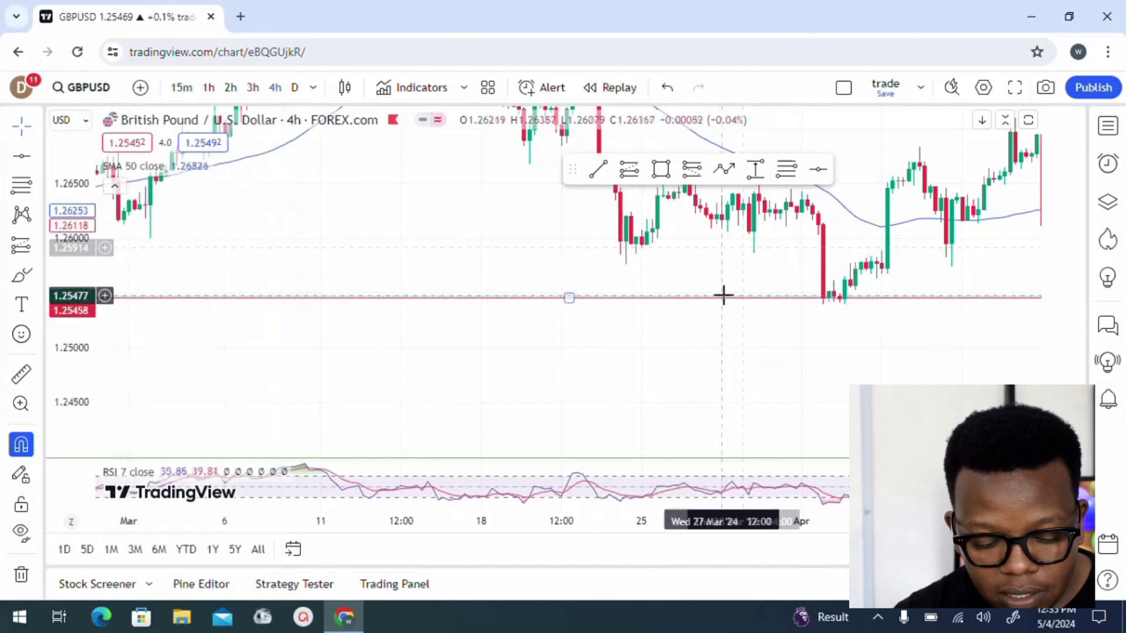
left_click(37, 156)
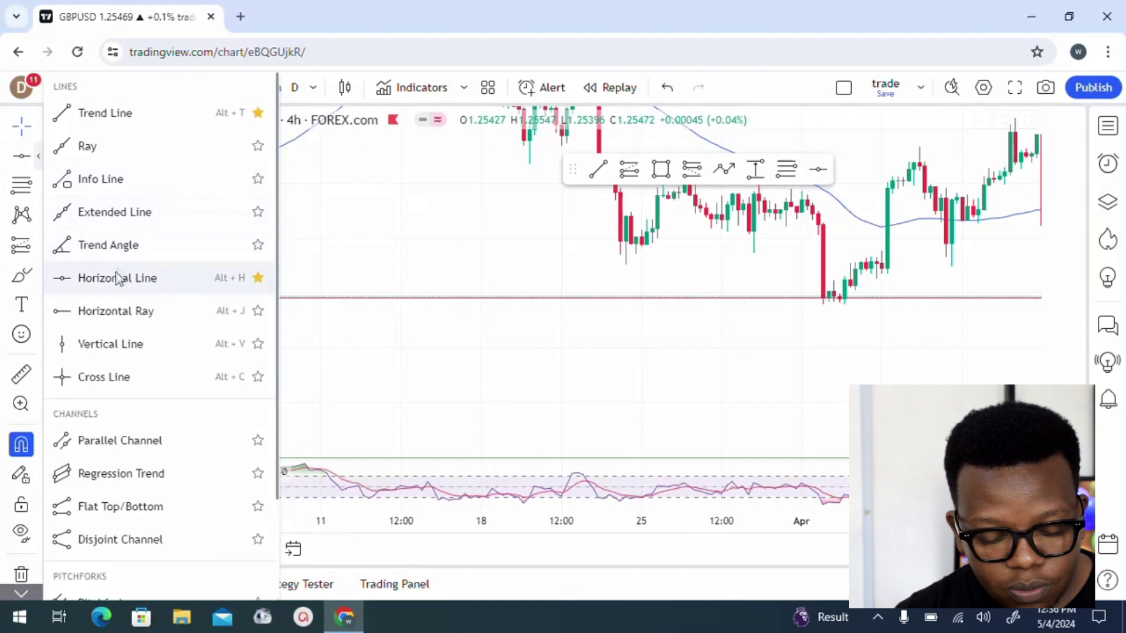
left_click(156, 277)
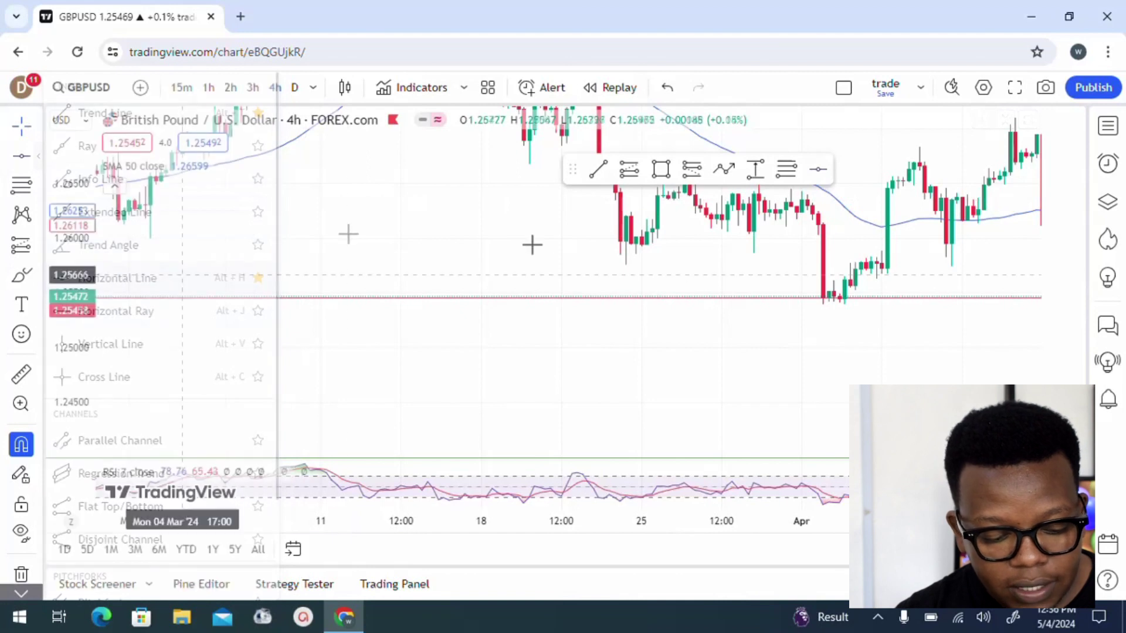
left_click(678, 245)
Examine how earlier price action back to February reacts at the two horizontal lines.
left_click_drag(833, 343, 452, 392)
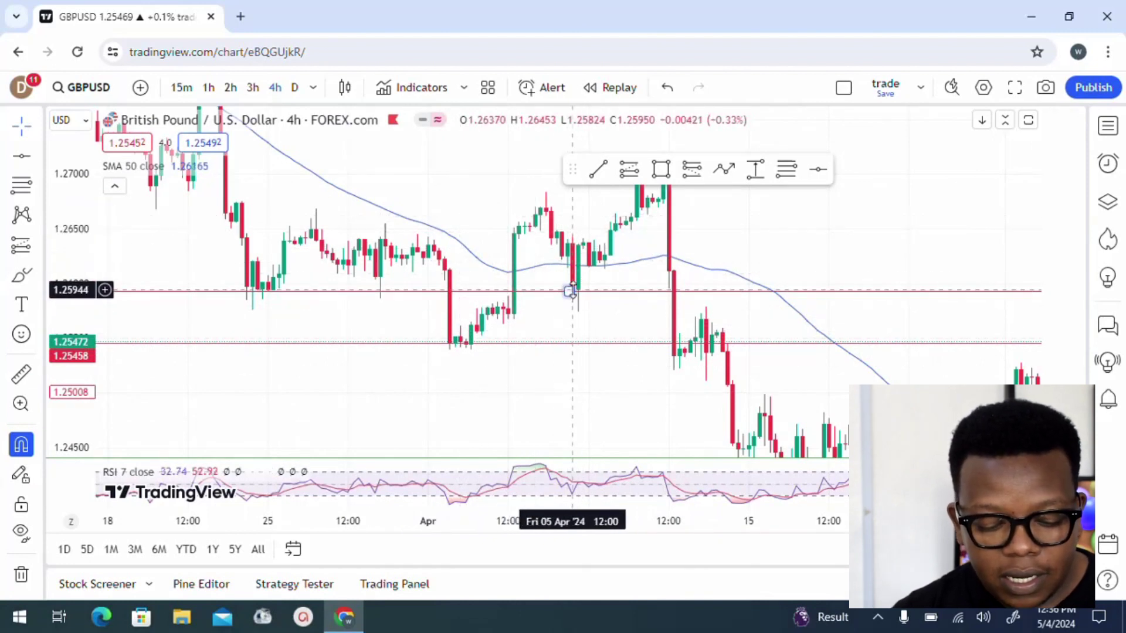
left_click_drag(266, 309, 929, 276)
scroll(663, 270, "down", 5)
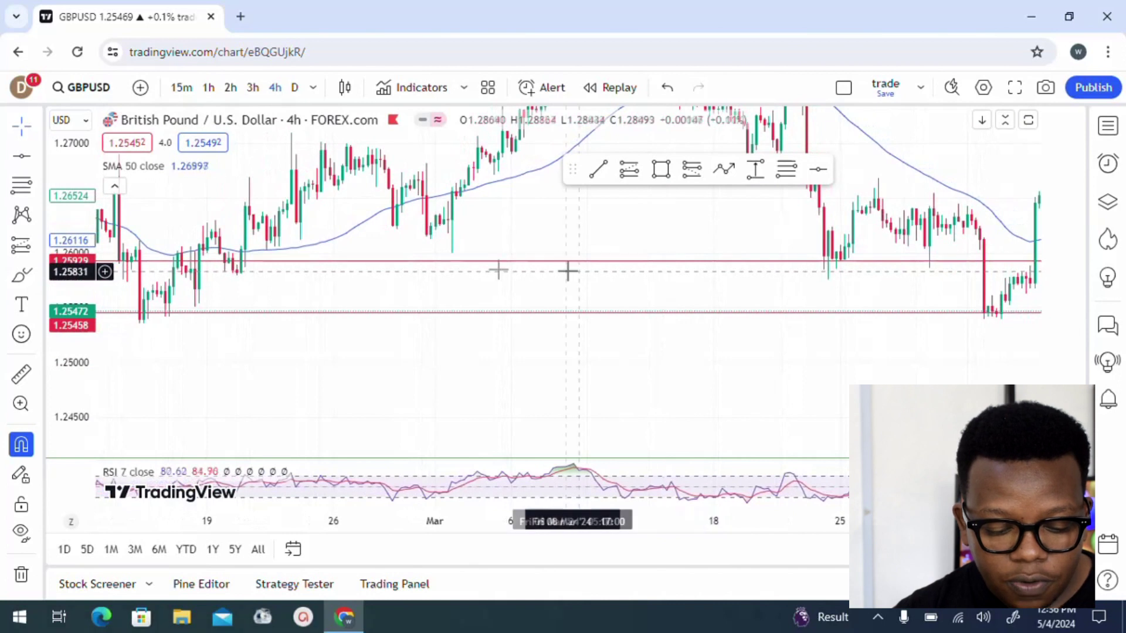
left_click_drag(297, 298, 266, 300)
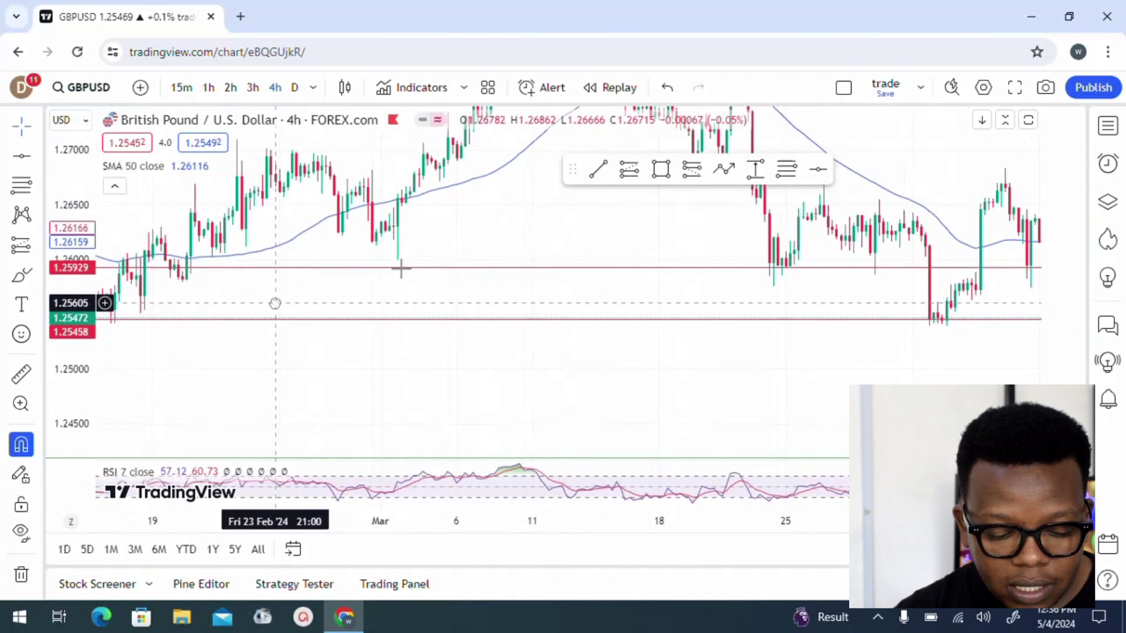
scroll(644, 362, "down", 4)
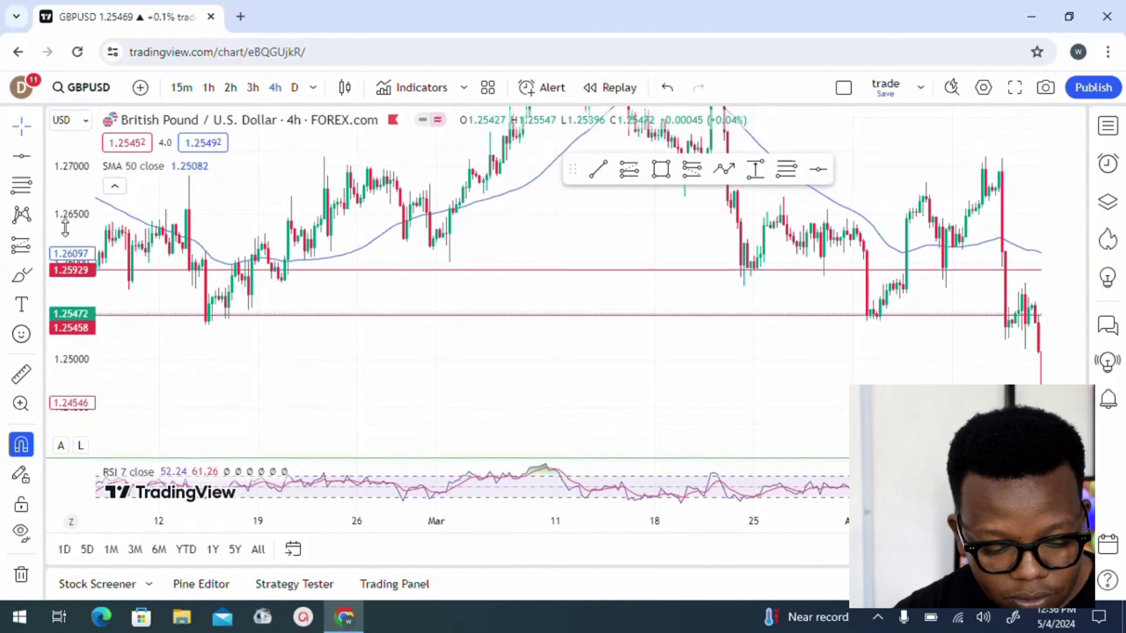
left_click_drag(568, 391, 902, 373)
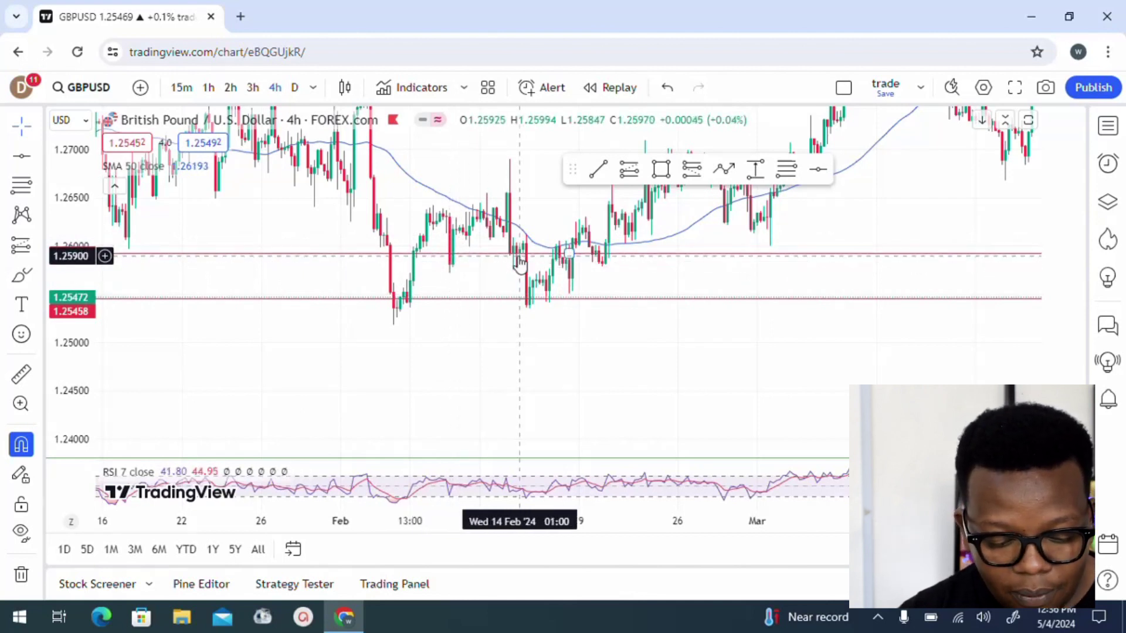
left_click_drag(884, 299, 343, 326)
key("ctrl+z")
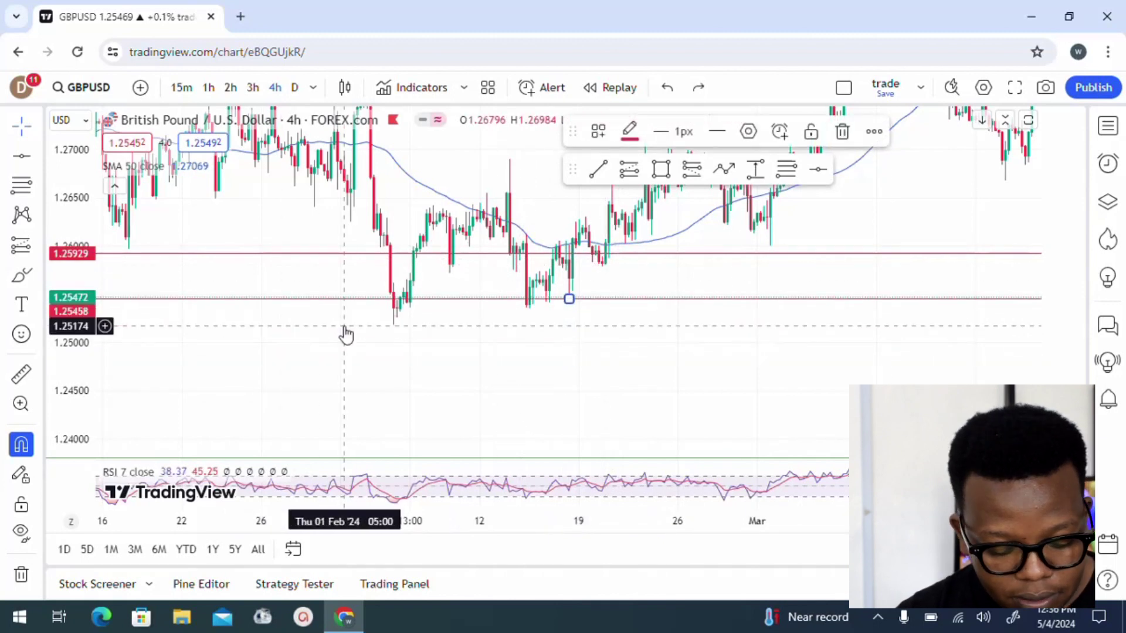
Inspect the latest candles around the two lines on the 1-hour timeframe and return to the 4-hour timeframe.
left_click(274, 344)
scroll(574, 341, "right", 5)
scroll(606, 351, "right", 3)
left_click_drag(618, 374, 262, 382)
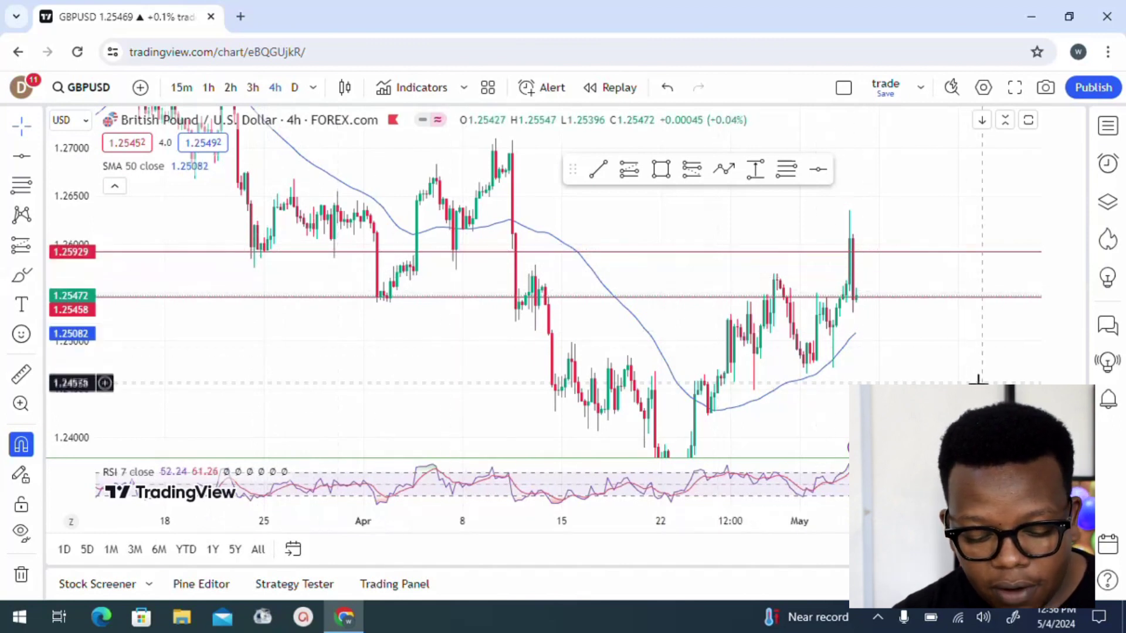
left_click_drag(946, 380, 709, 375)
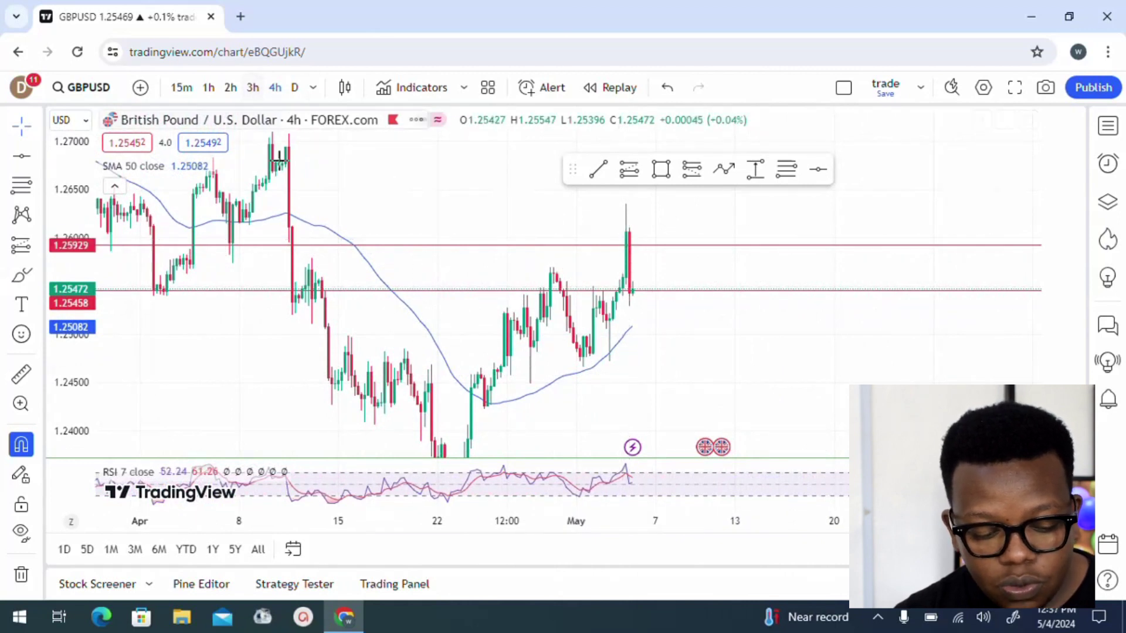
left_click(209, 88)
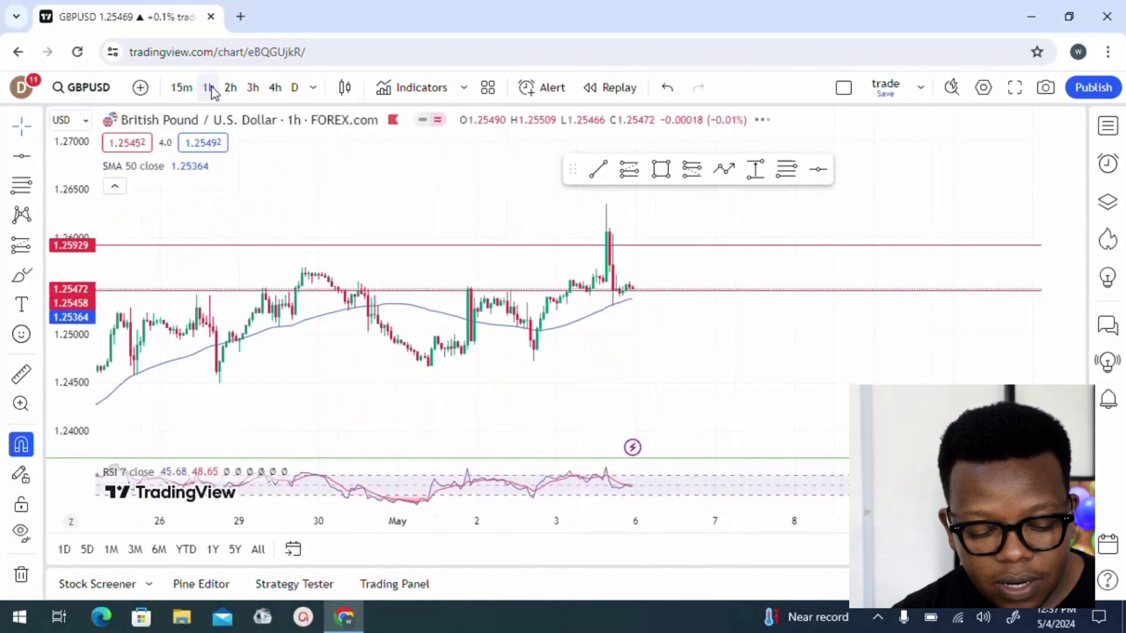
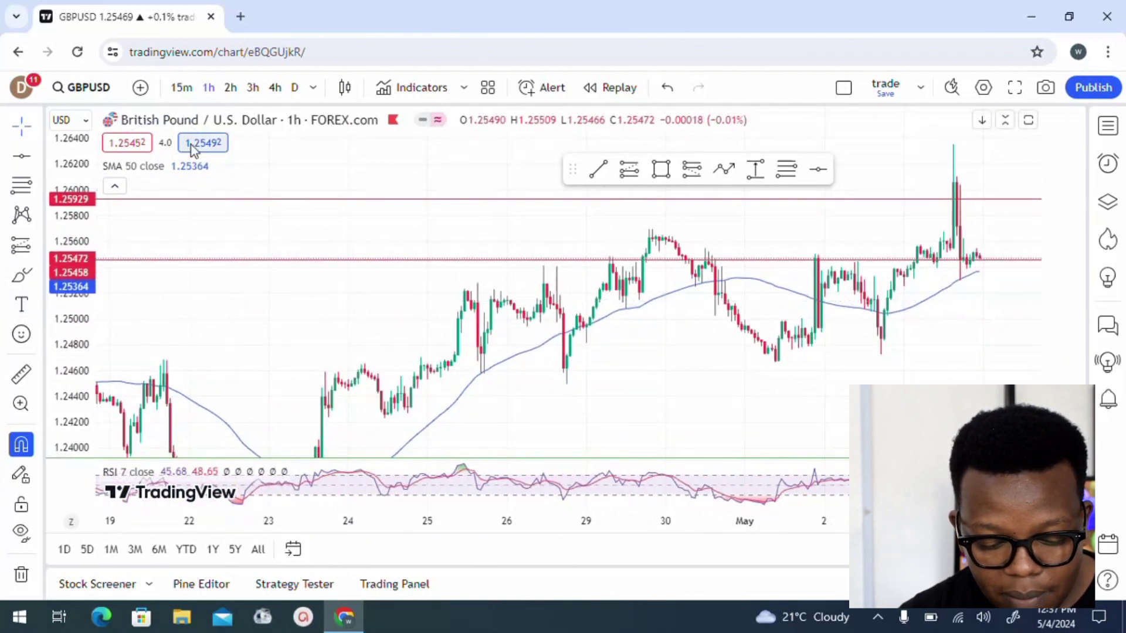
left_click(275, 88)
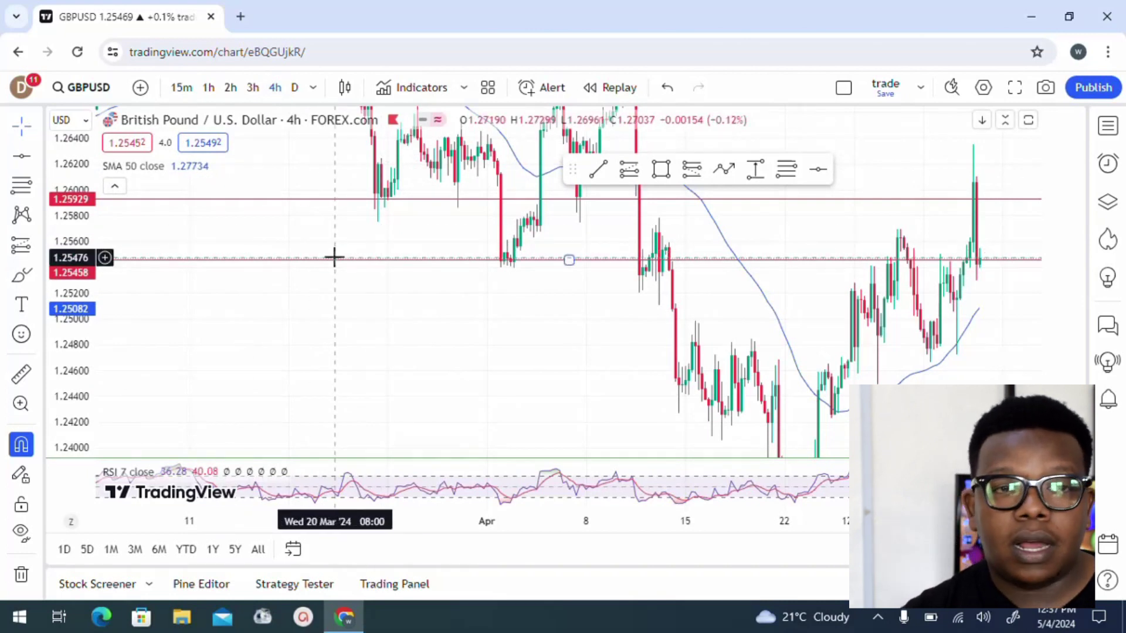
Draw a rectangle between the two horizontal lines, from 1.25924 on 12 March to 1.25457 on 15 April 2024.
left_click(39, 277)
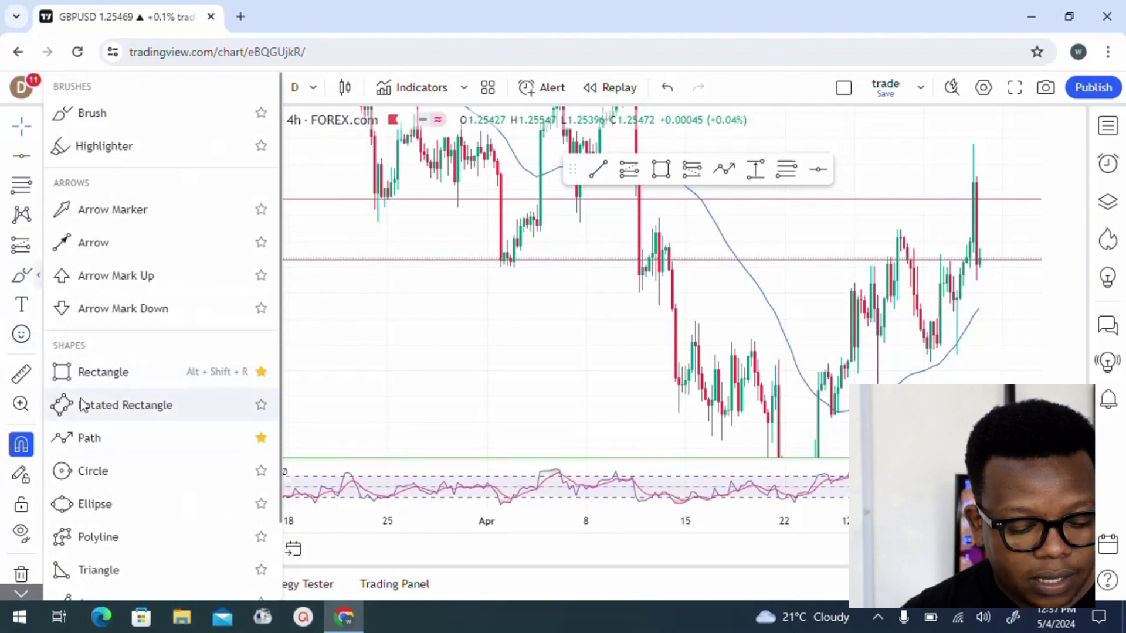
left_click(82, 376)
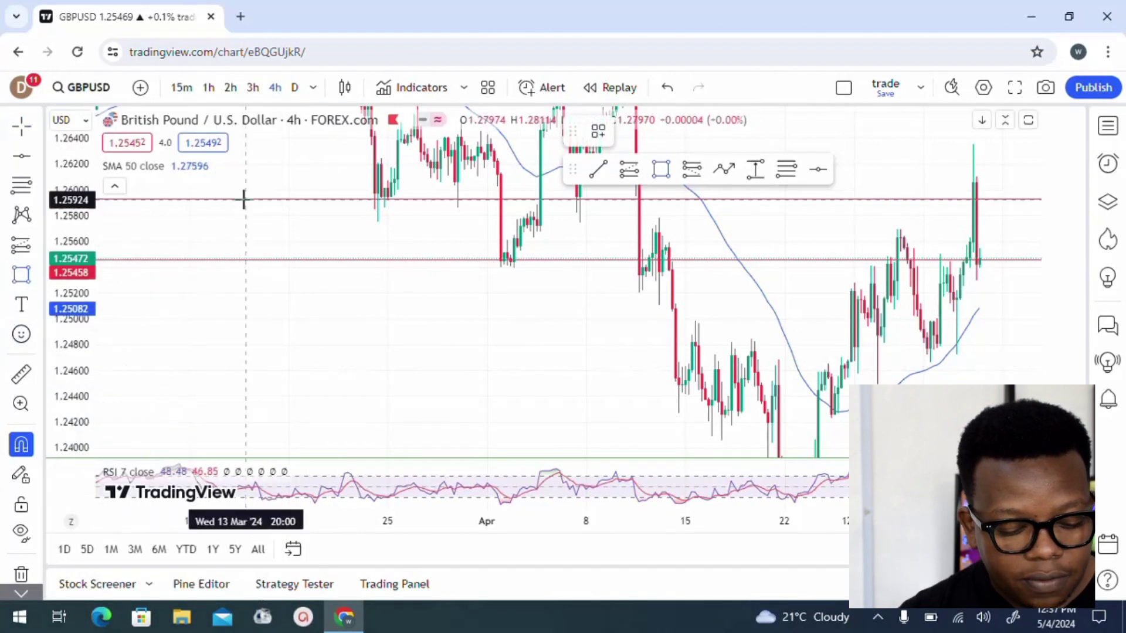
mouse_move(213, 200)
left_mouse_down()
mouse_move(284, 250)
mouse_move(369, 244)
mouse_move(420, 261)
mouse_move(757, 144)
mouse_move(658, 273)
mouse_move(689, 260)
left_mouse_up()
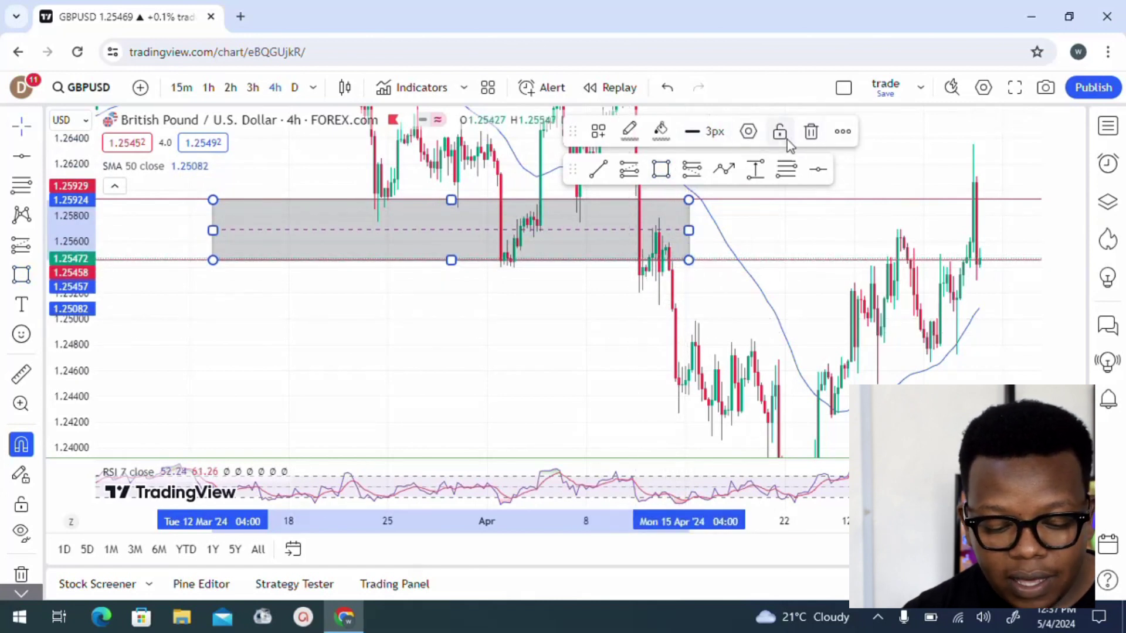
Extend the rectangle both right and left in its style settings so the zone spans the whole chart.
left_click(748, 132)
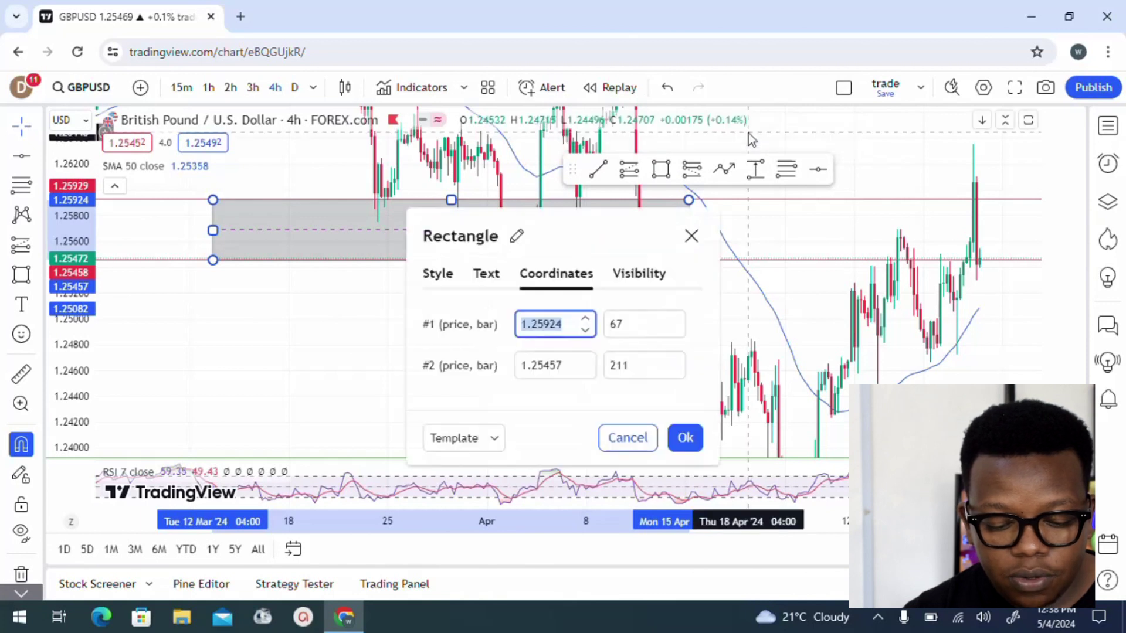
left_click(489, 281)
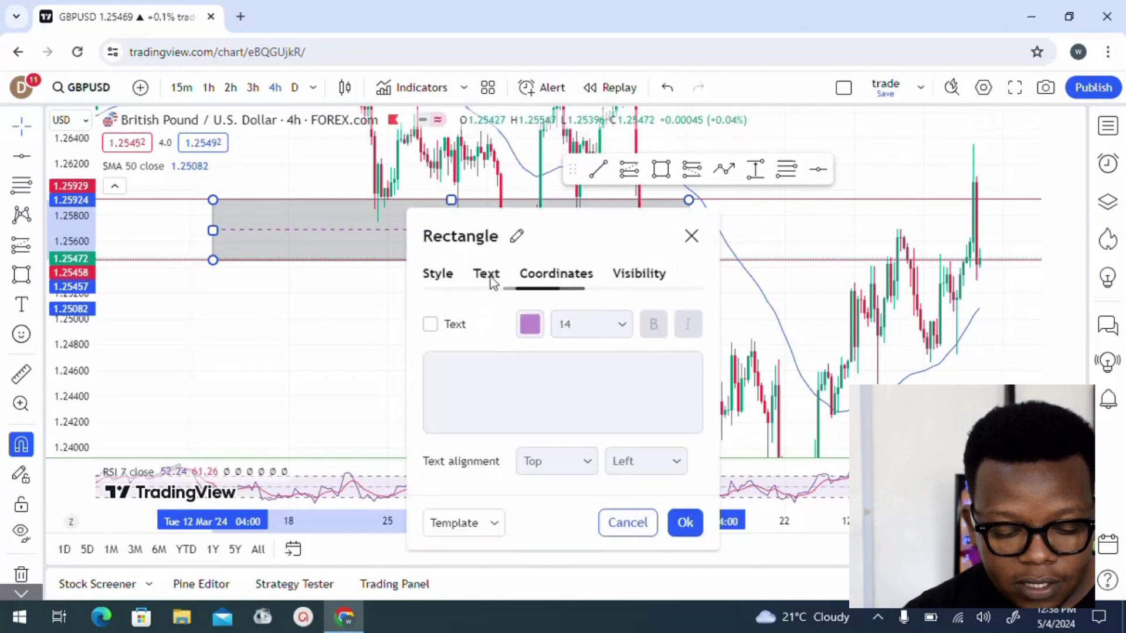
left_click(442, 272)
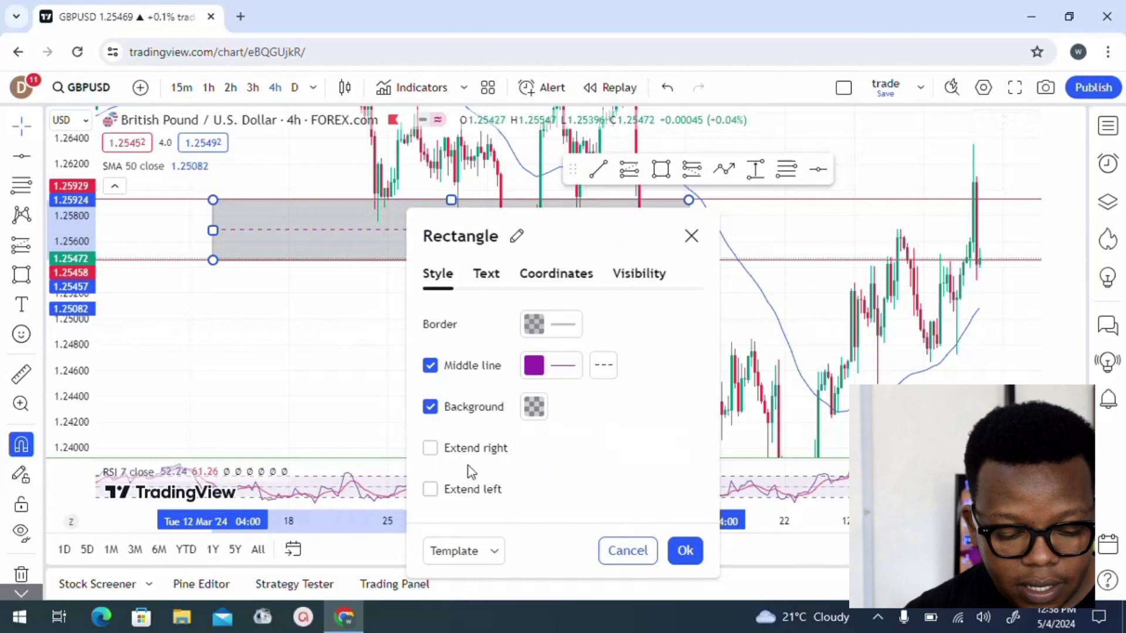
left_click(438, 448)
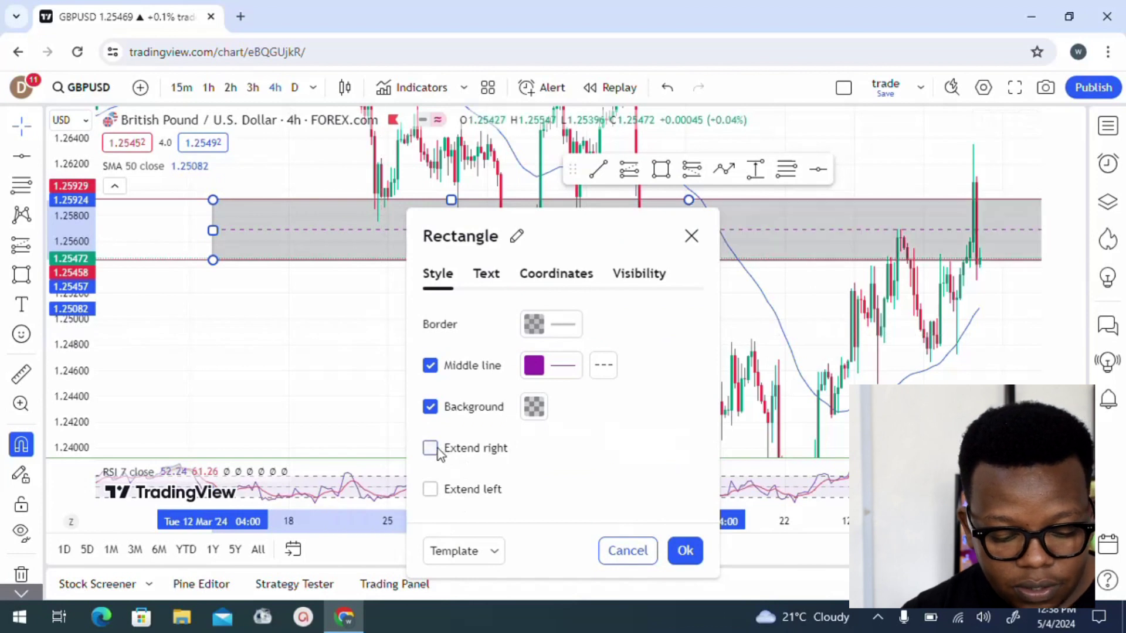
left_click(431, 490)
left_click(701, 557)
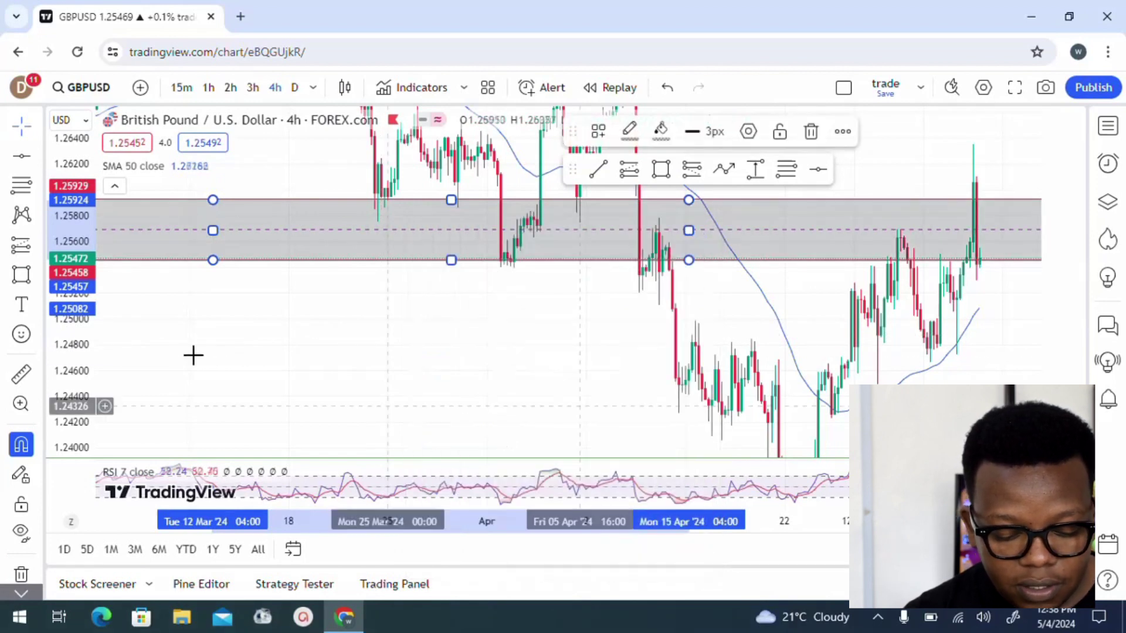
Draw a horizontal line above the shaded zone at about 1.26899, near the April swing highs.
left_click_drag(72, 187, 79, 280)
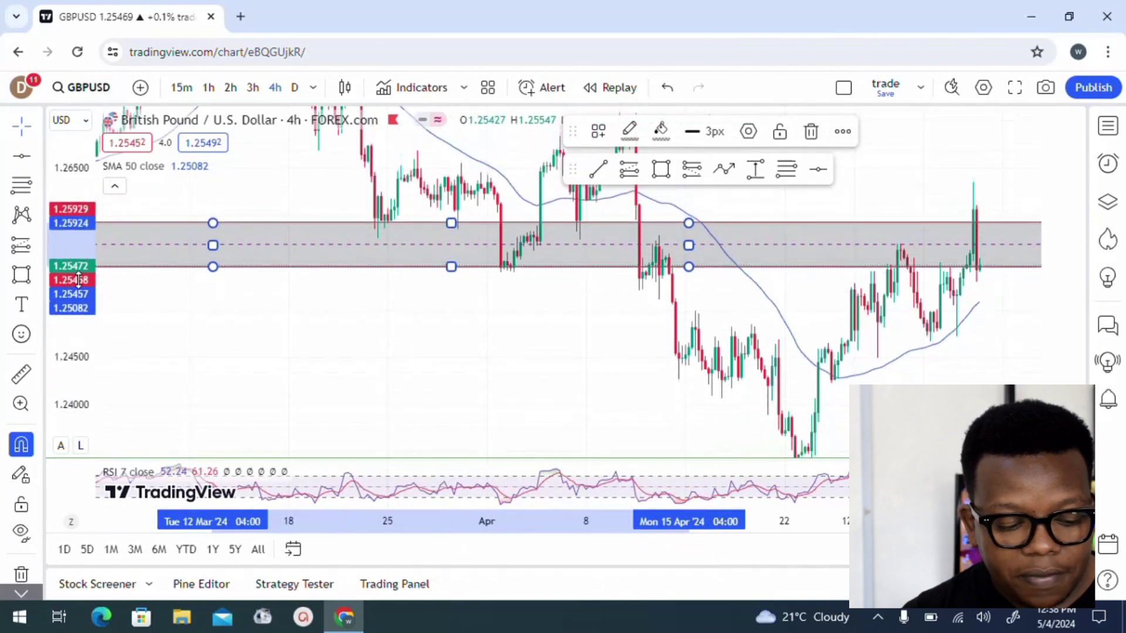
left_click_drag(349, 338, 3, 343)
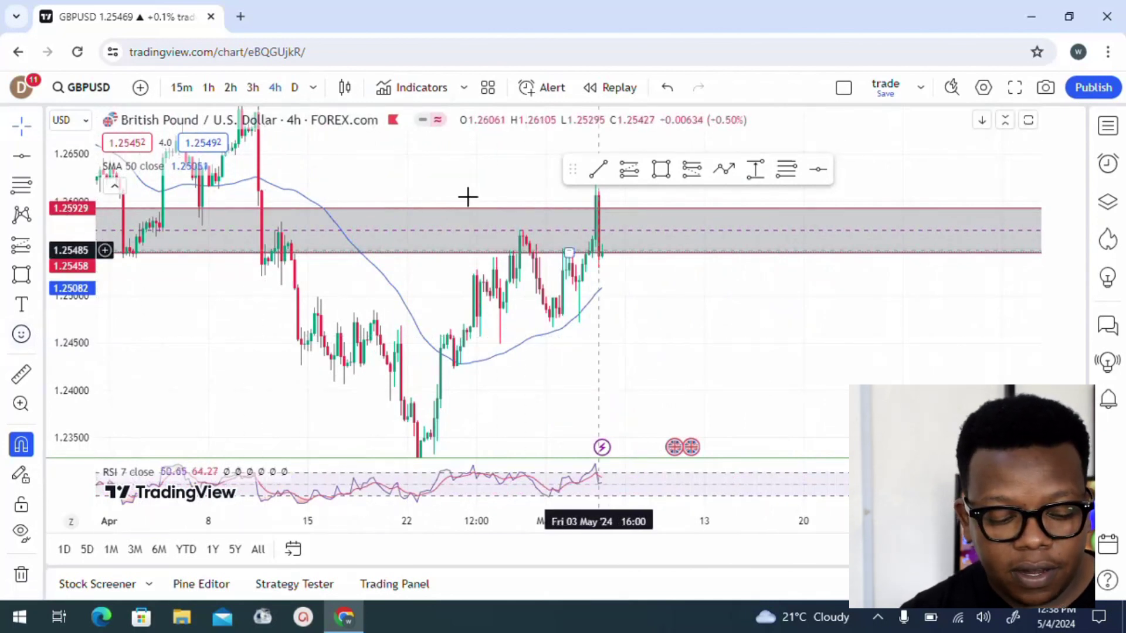
left_click_drag(402, 168, 513, 252)
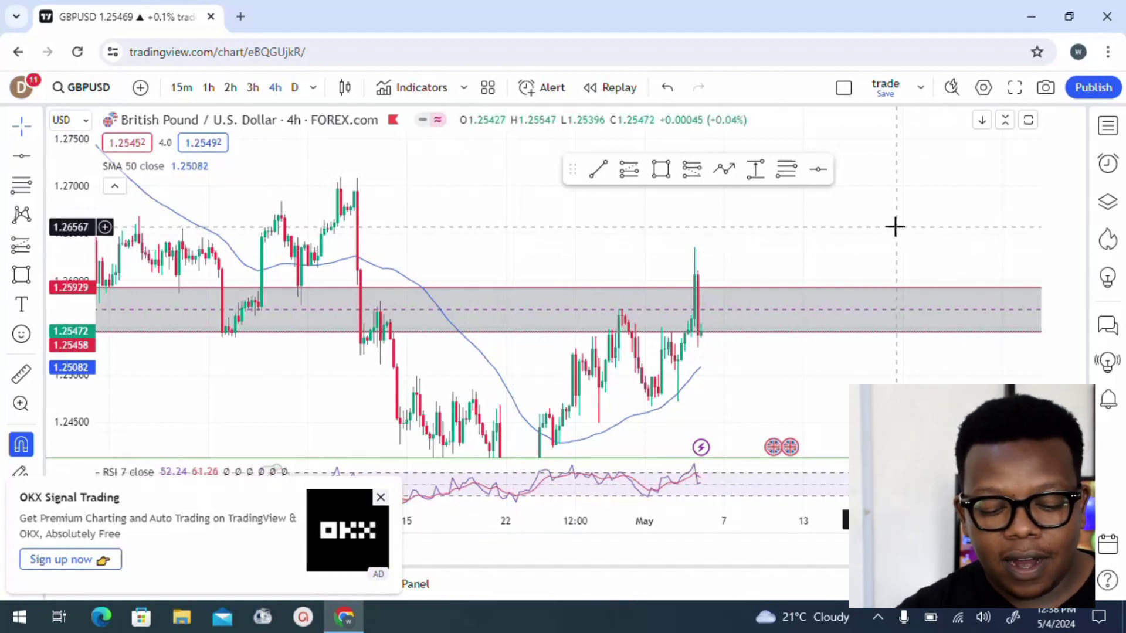
left_click_drag(839, 224, 886, 221)
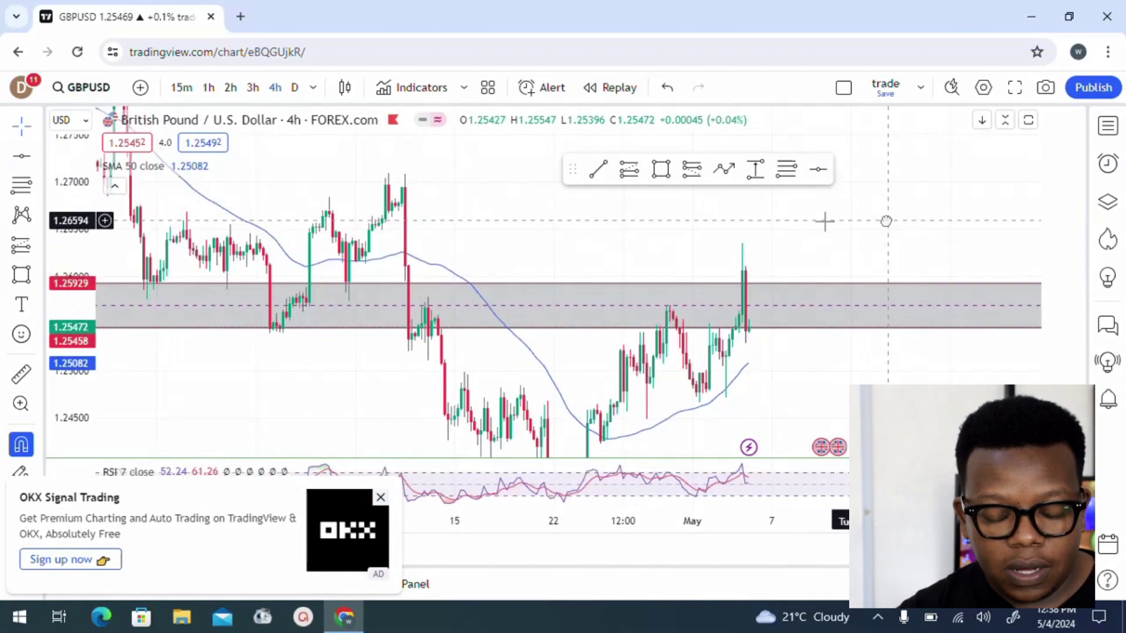
left_click_drag(513, 226, 618, 304)
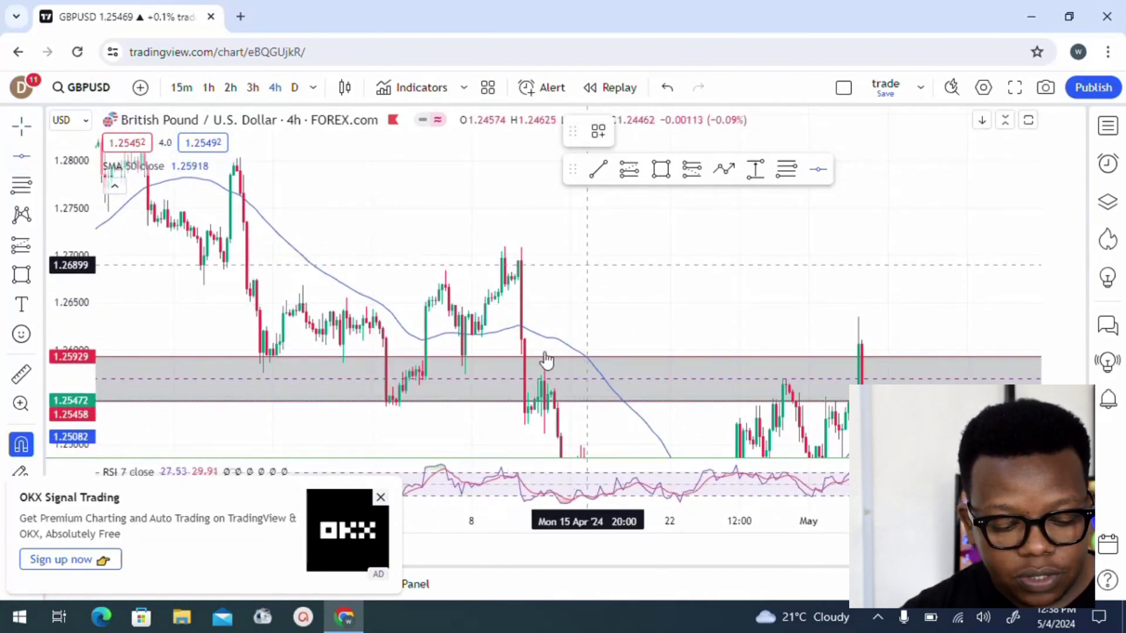
left_click(567, 264)
Draw another horizontal line above the 1.26899 line, at about 1.27248.
left_click_drag(616, 307, 858, 301)
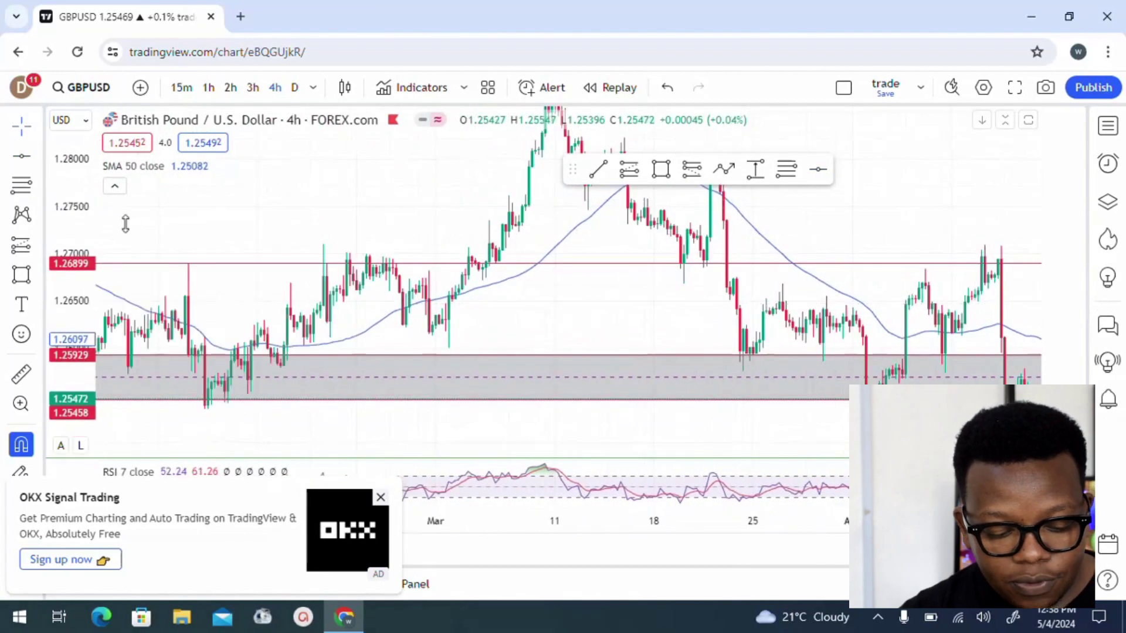
left_click(21, 156)
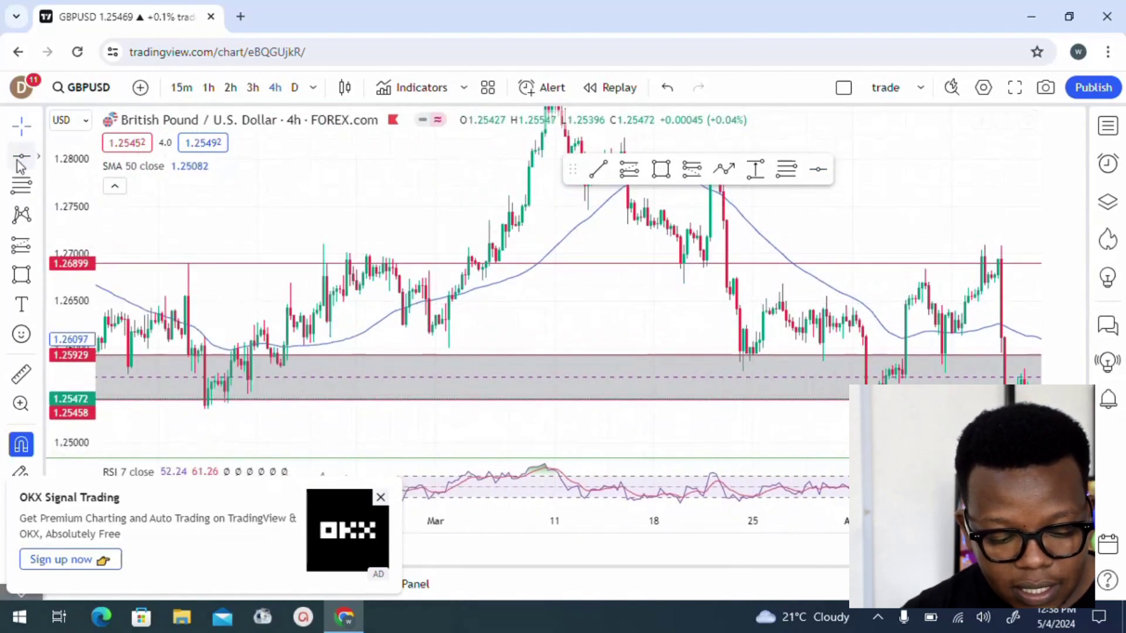
left_click(569, 230)
Examine how price action back to December 2023 reacts at the shaded zone and upper lines, and return to the latest candles.
left_click_drag(712, 321, 1114, 302)
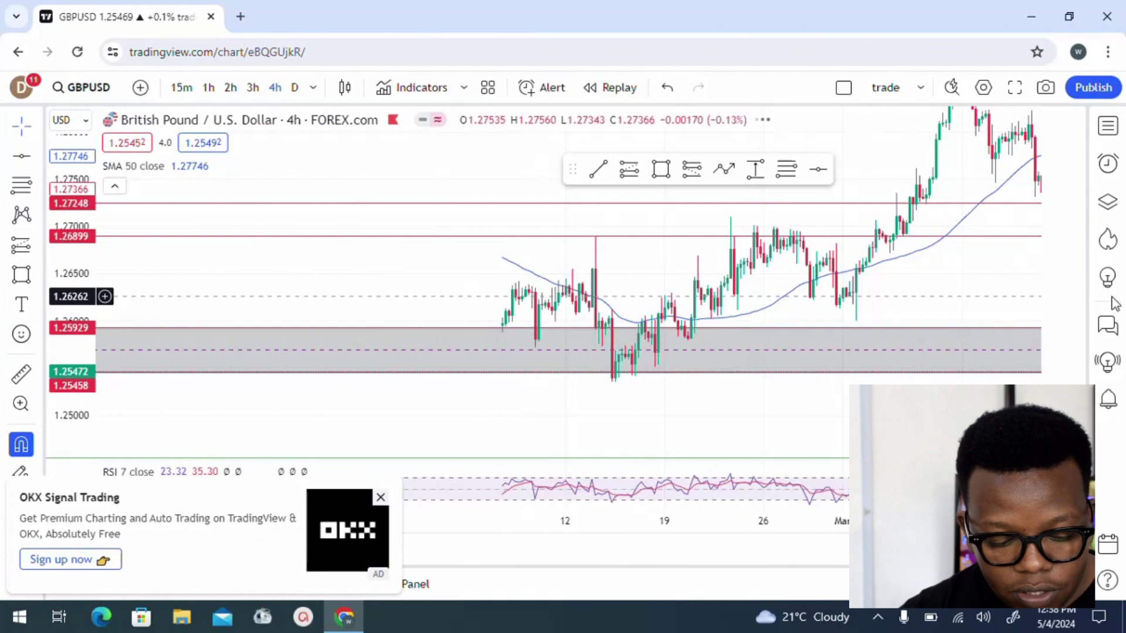
left_click_drag(359, 282, 633, 323)
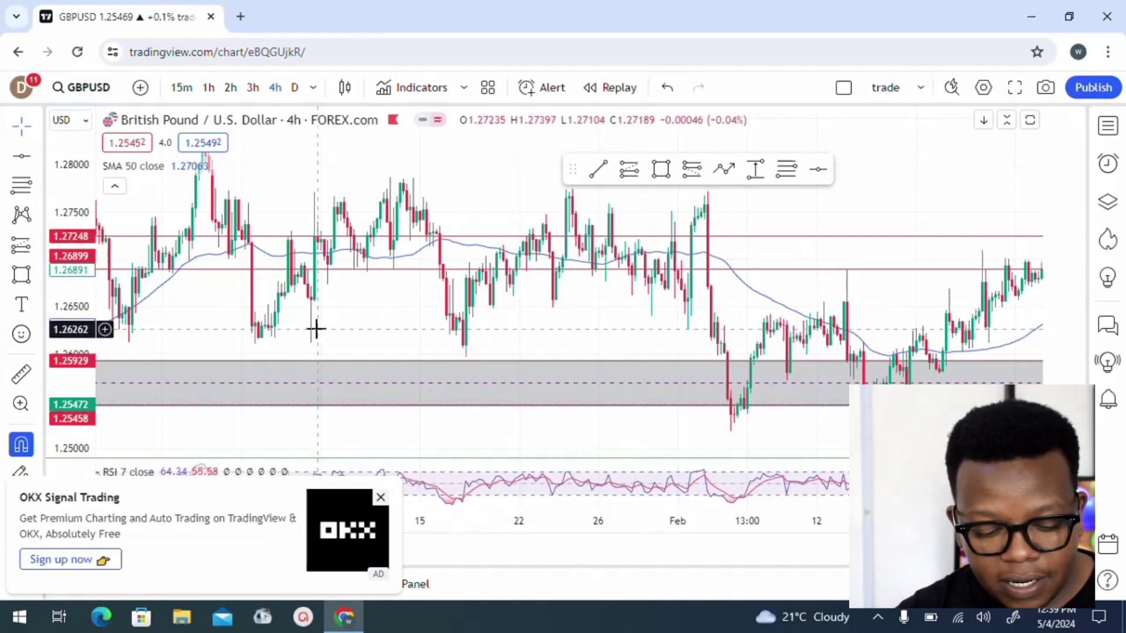
left_click_drag(339, 328, 689, 308)
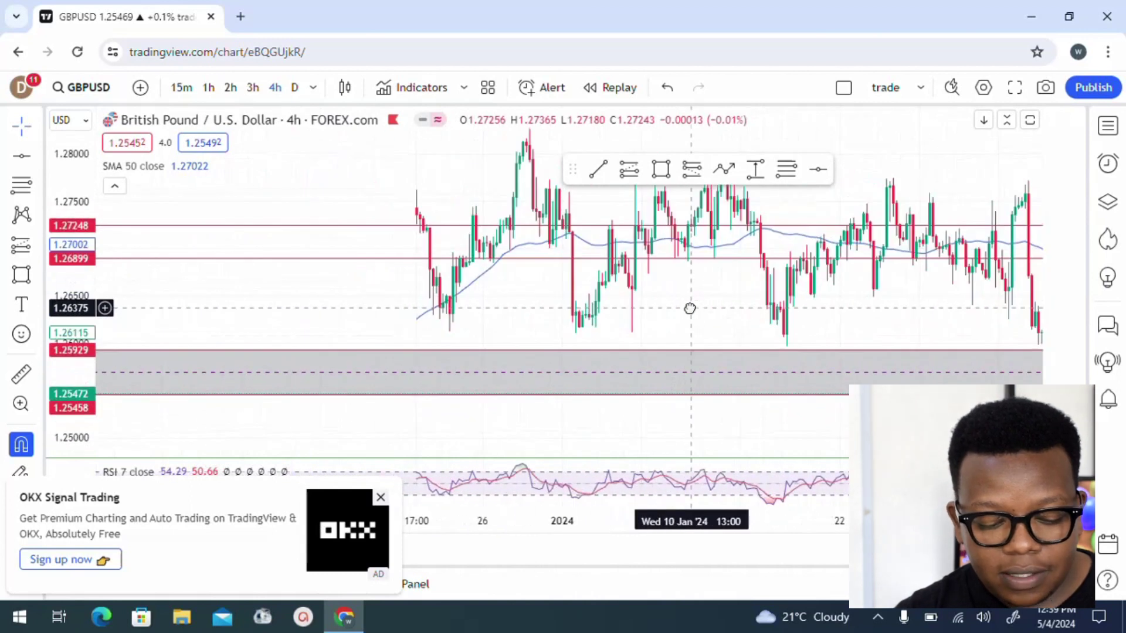
left_click_drag(690, 308, 356, 287)
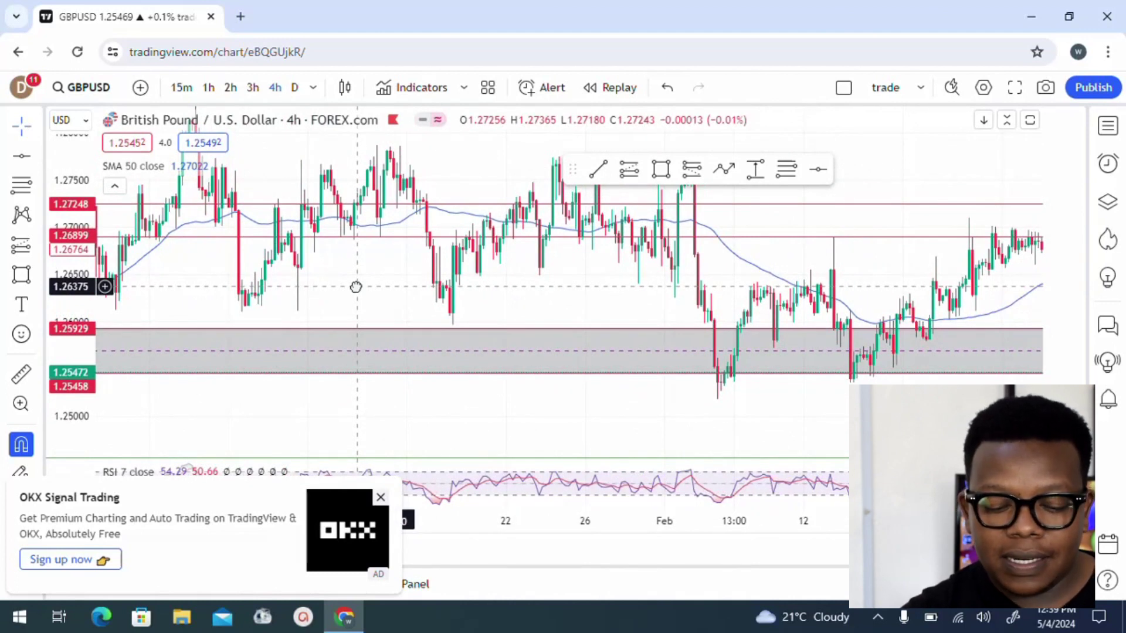
left_click_drag(502, 272, 508, 221)
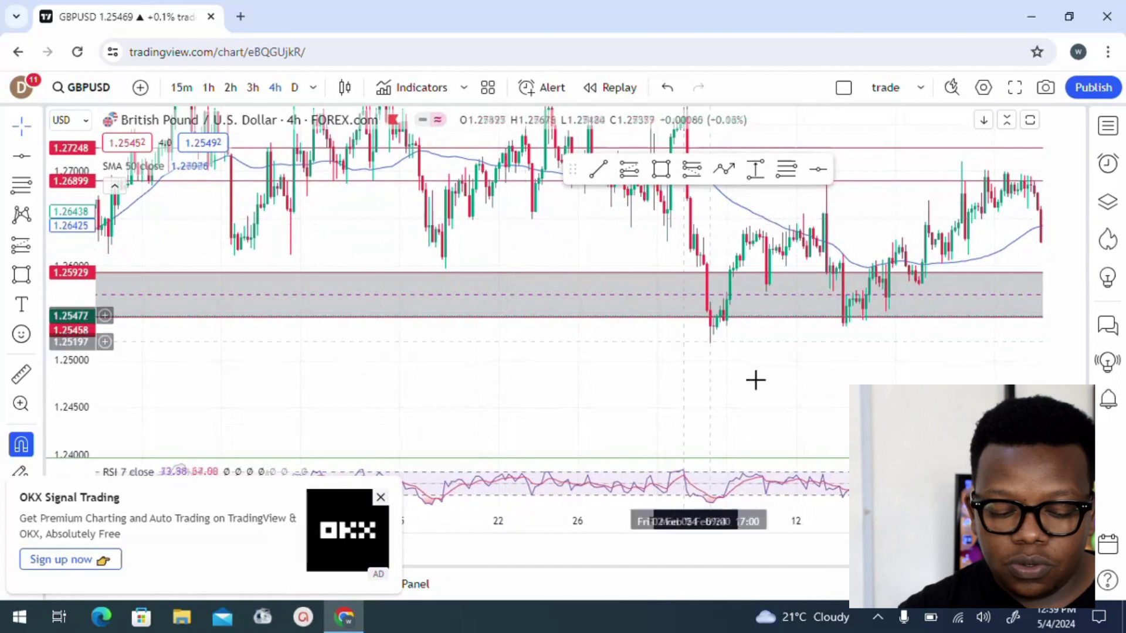
left_click_drag(497, 364, 3, 381)
left_click_drag(687, 368, 432, 377)
left_click_drag(673, 344, 260, 336)
scroll(151, 387, "up", 4)
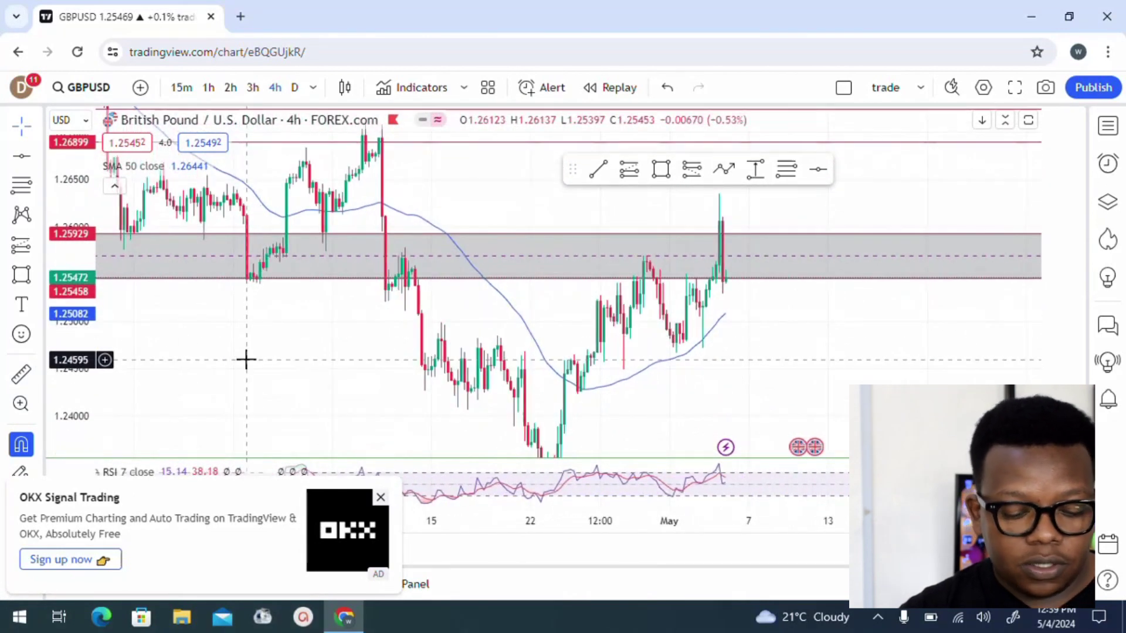